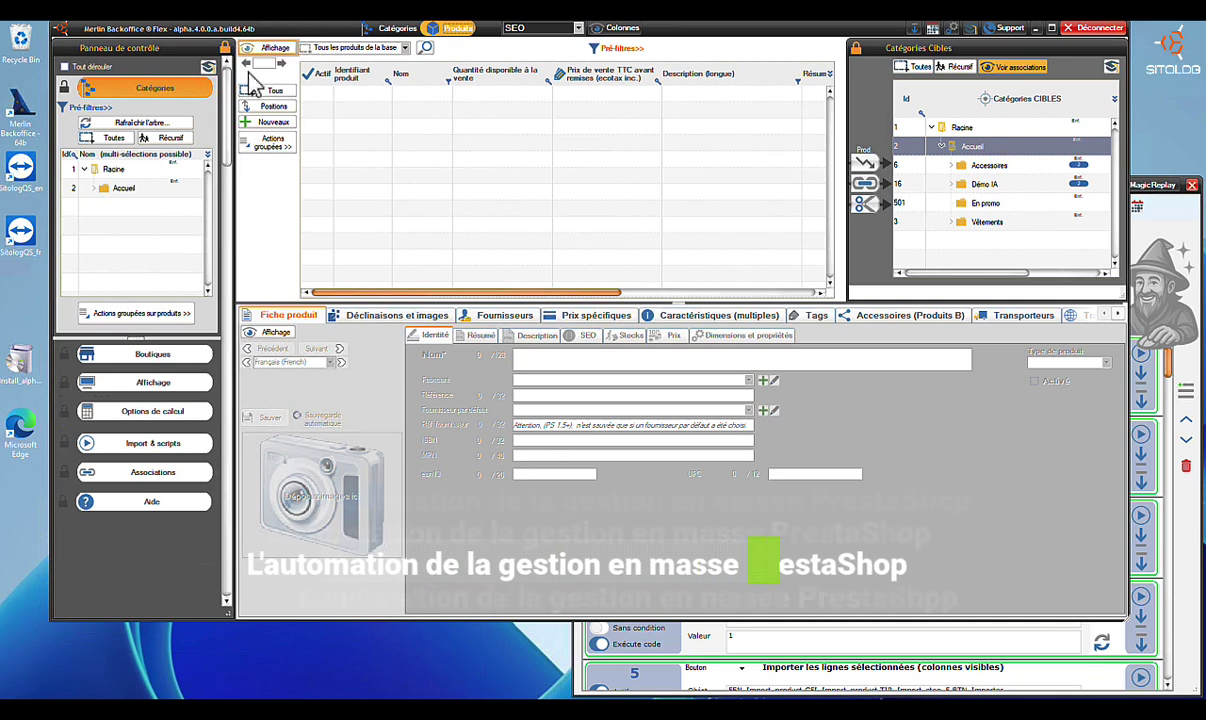
# Step: Display the products of all categories and set every one of them to active
pyautogui.click(113, 138)
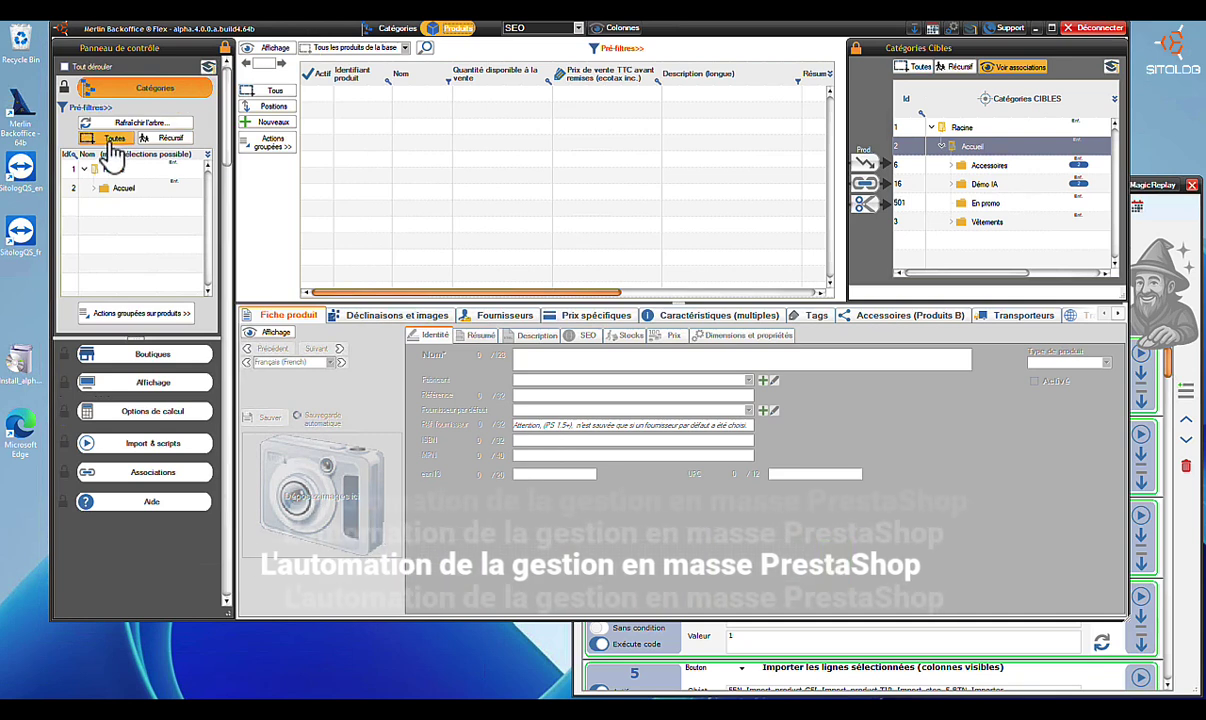
pyautogui.click(272, 48)
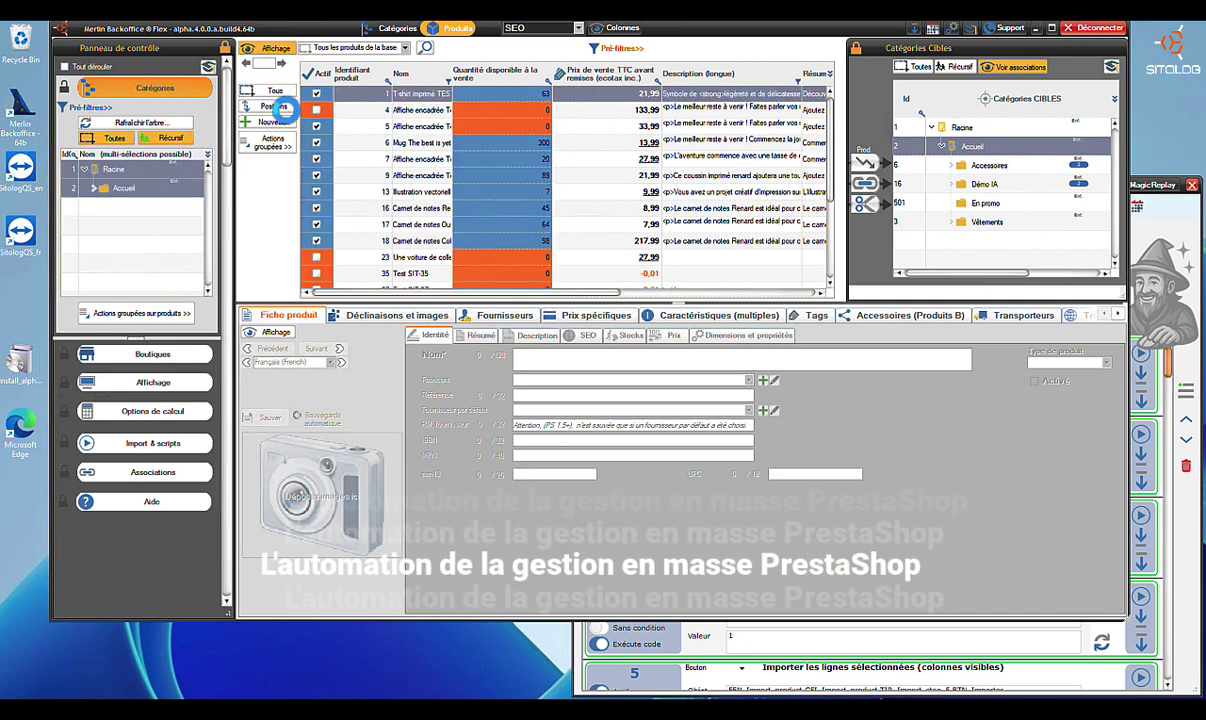
pyautogui.click(274, 90)
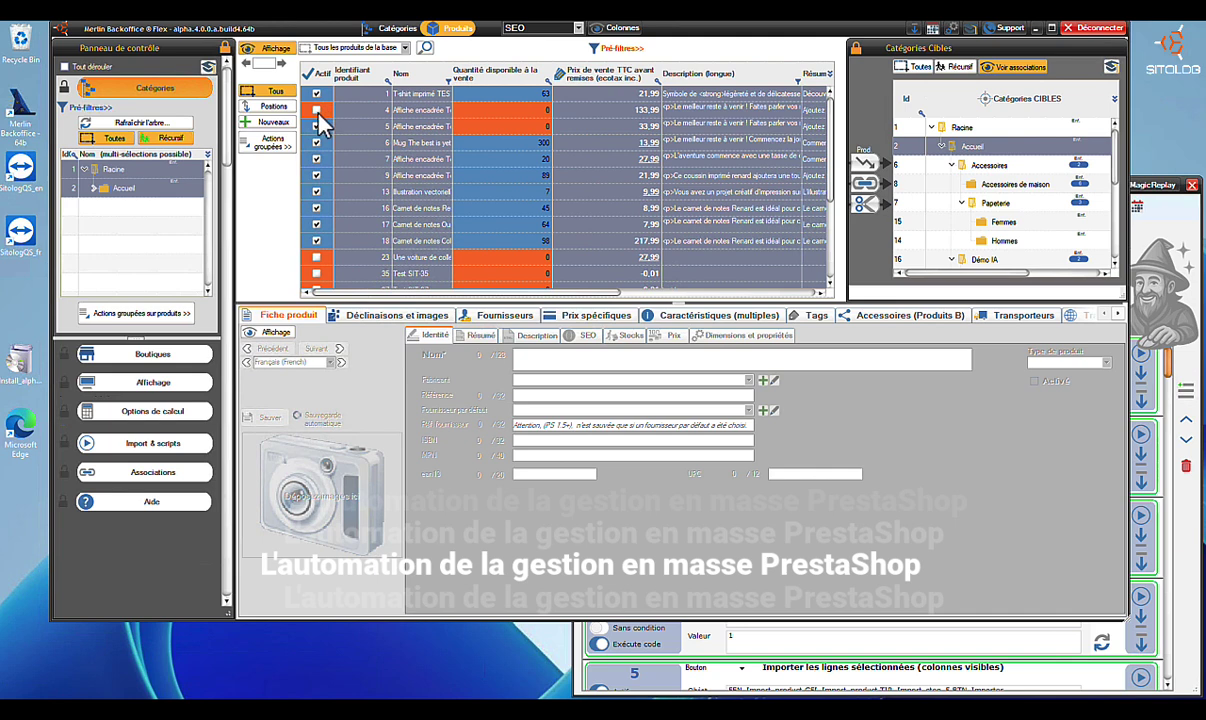
pyautogui.click(316, 110)
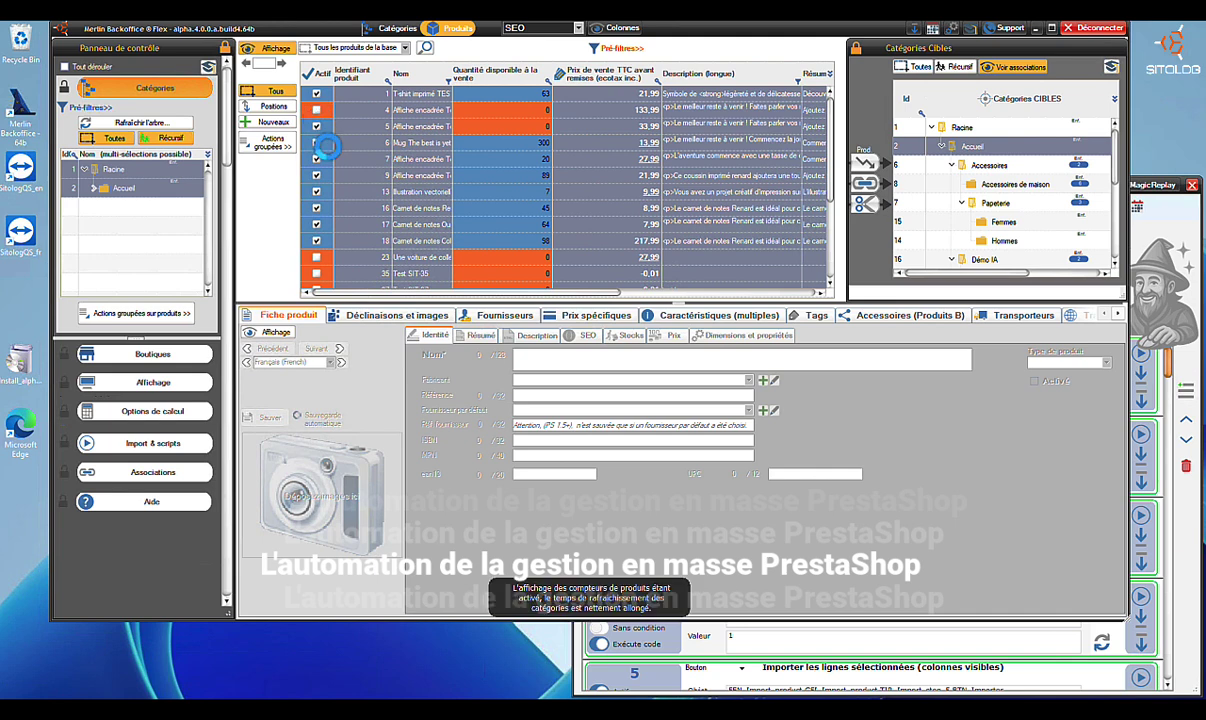
# Step: Move products 9, 13 and 17 to the Femmes target category in all shops, keeping the association with their former default category
pyautogui.click(590, 146)
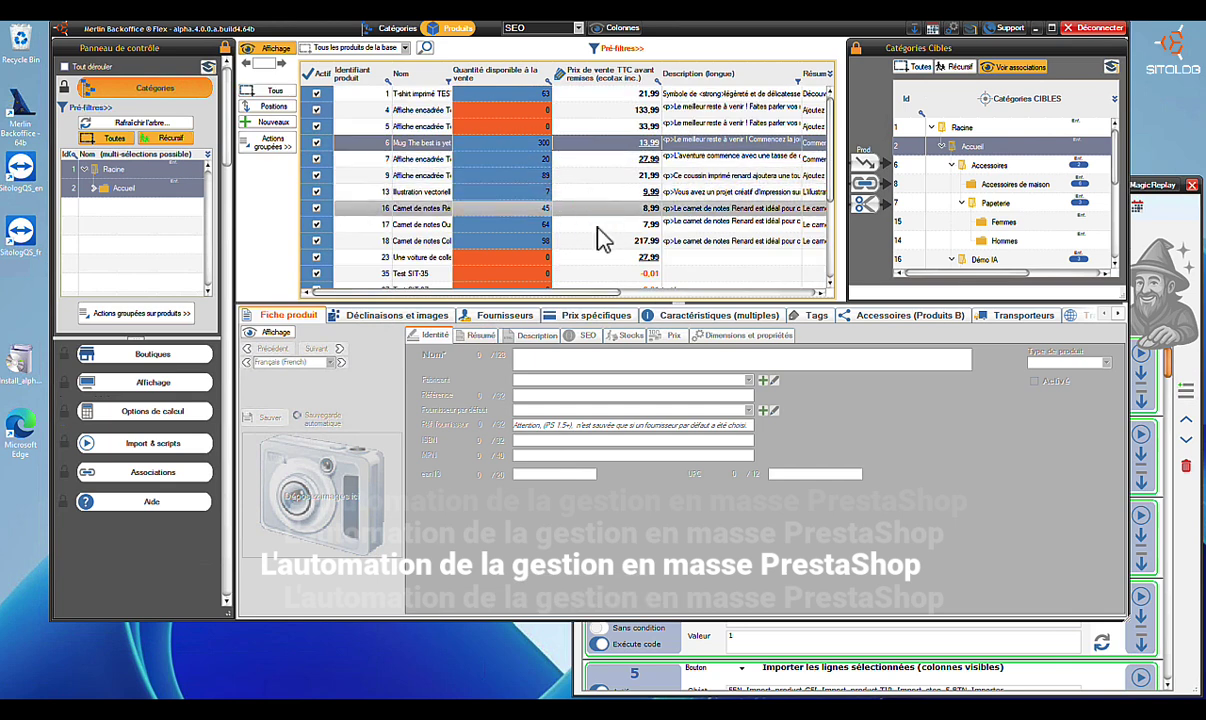
pyautogui.click(598, 224)
pyautogui.keyDown('ctrl'); pyautogui.click(560, 178); pyautogui.keyUp('ctrl')
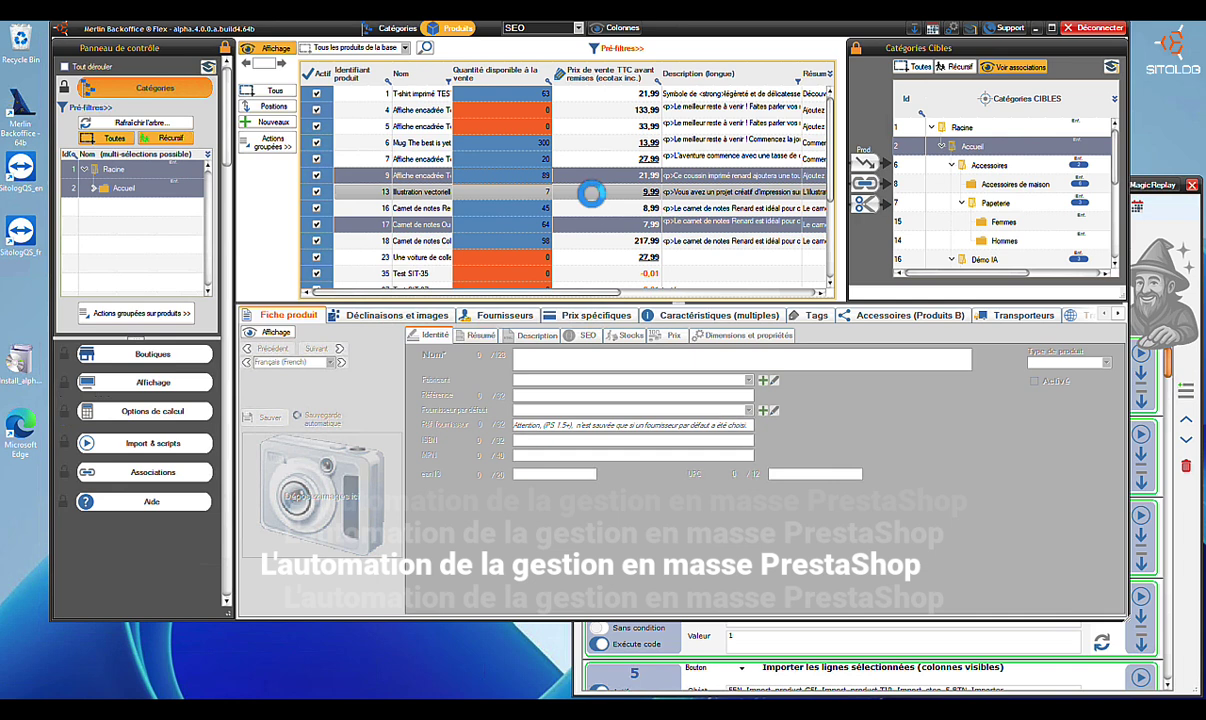
pyautogui.keyDown('ctrl'); pyautogui.click(600, 191); pyautogui.keyUp('ctrl')
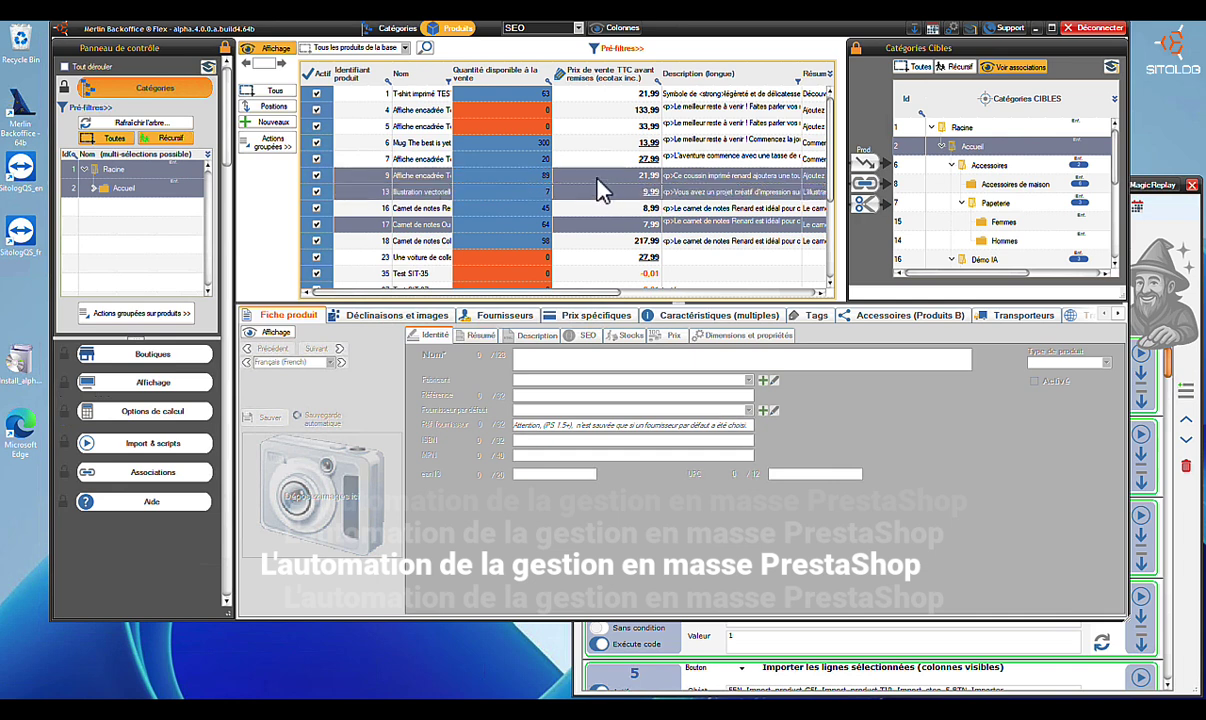
pyautogui.moveTo(820, 185); pyautogui.dragTo(1000, 230)
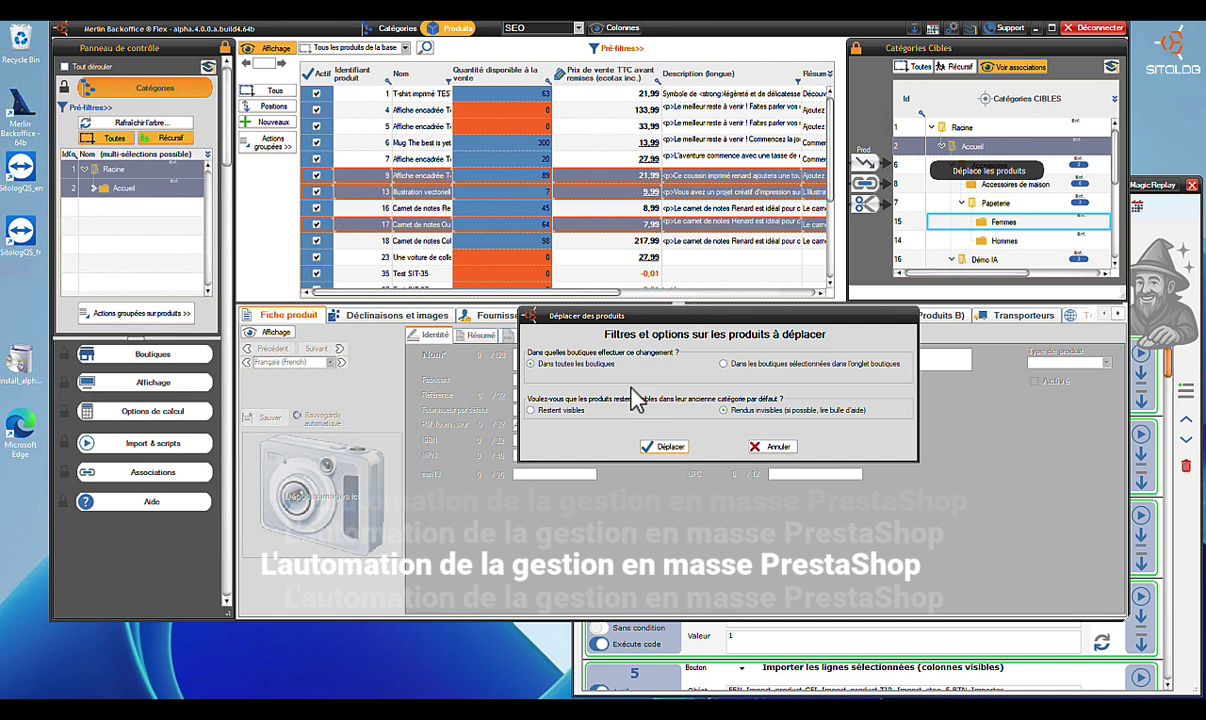
pyautogui.click(533, 411)
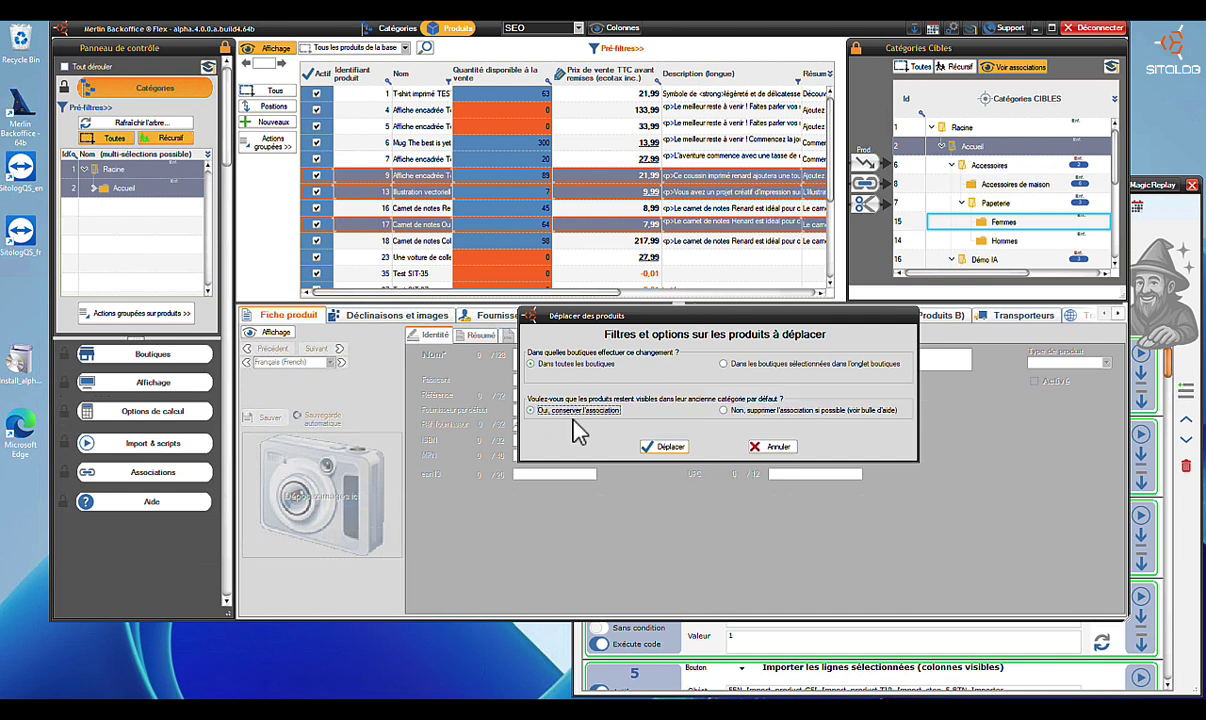
pyautogui.click(663, 447)
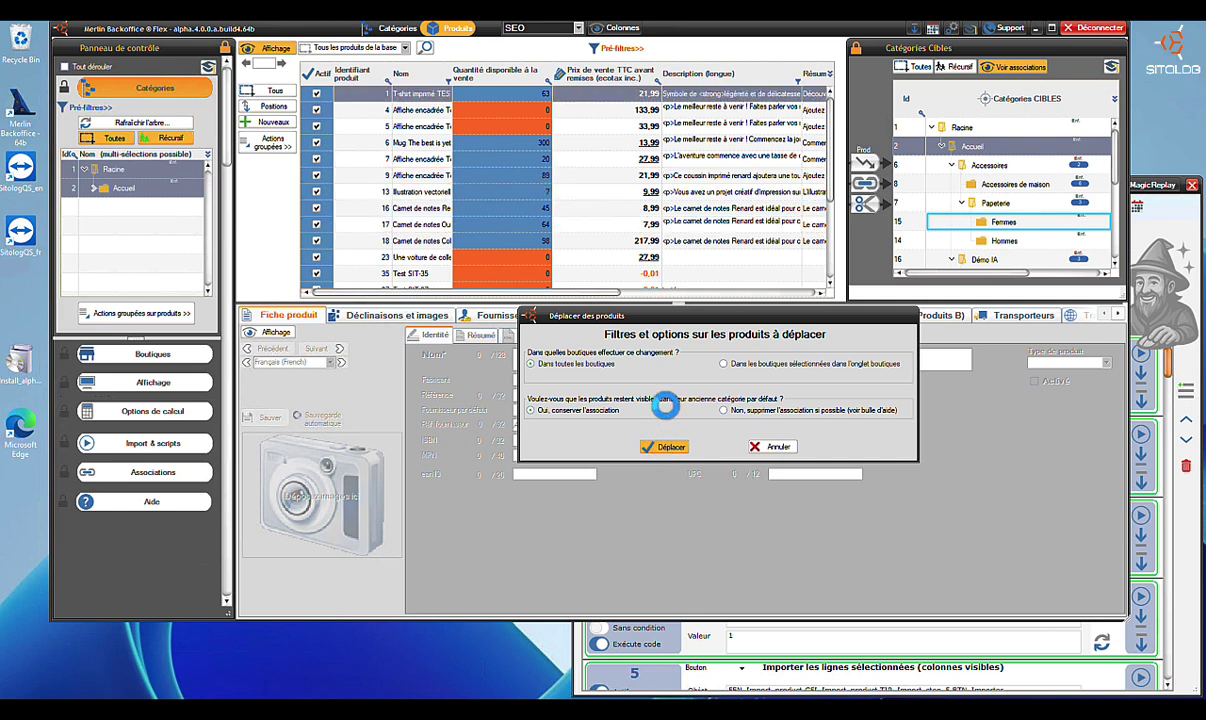
# Step: Open MagicScenario and review the actions recorded in the "Produit Accessoires Supplier" scenario
pyautogui.click(951, 30)
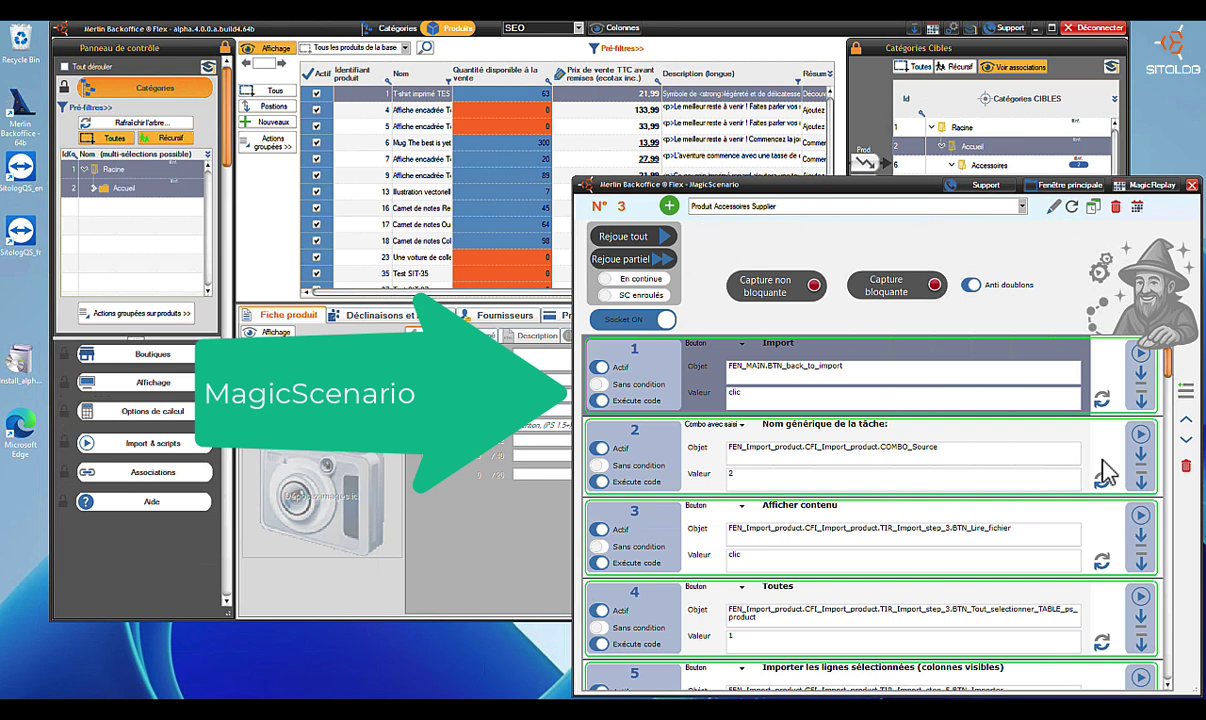
pyautogui.moveTo(1173, 375); pyautogui.dragTo(1173, 498)
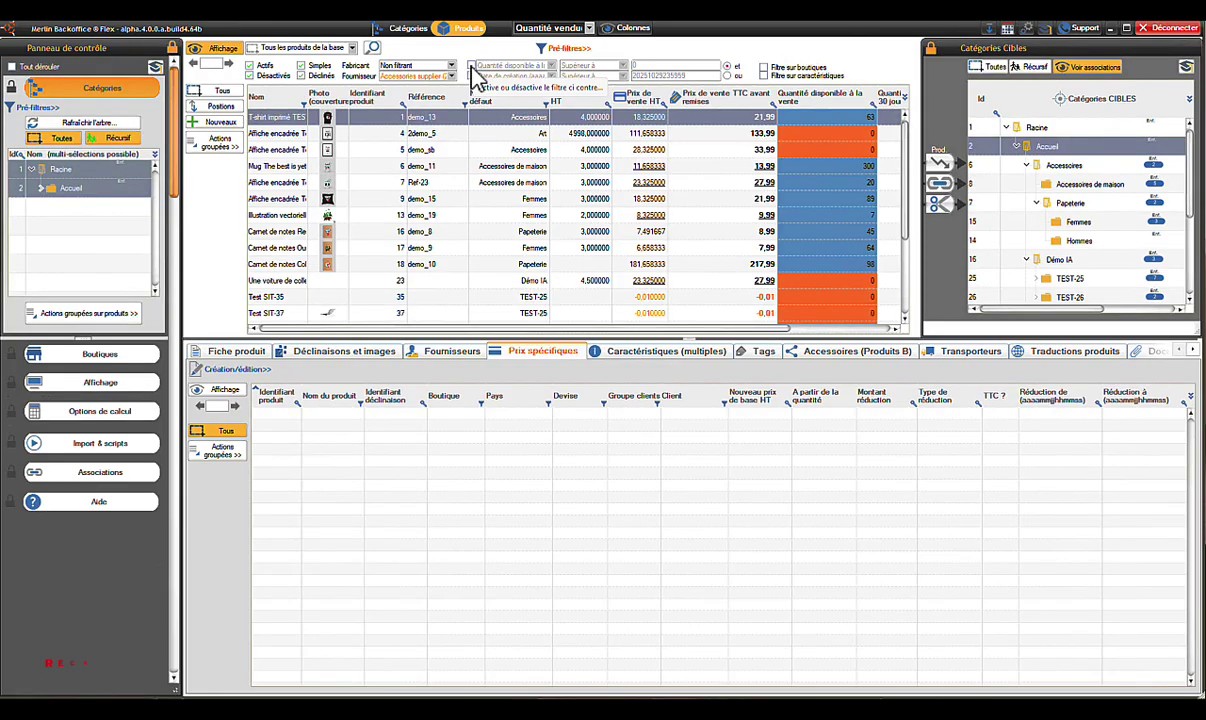
# Step: Enable the product pre-filter for available quantity above 0 and filter the available quantity column to values greater than 20
pyautogui.click(471, 66)
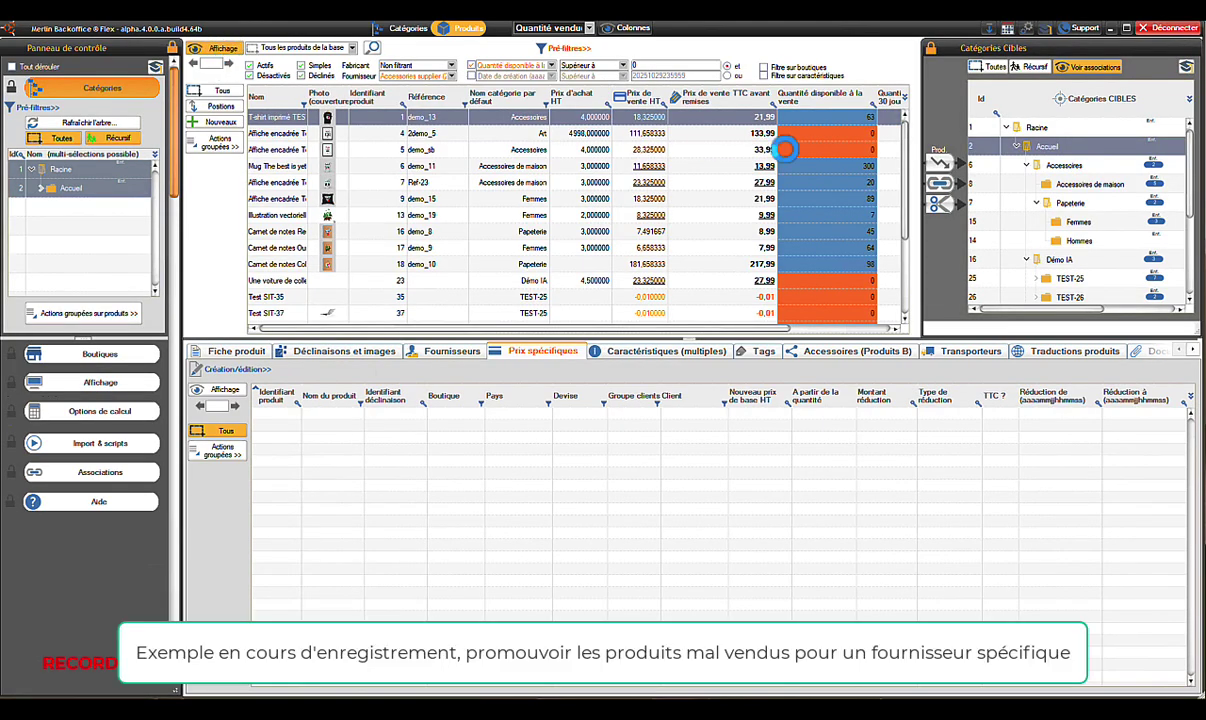
pyautogui.click(824, 152)
pyautogui.rightClick(824, 153)
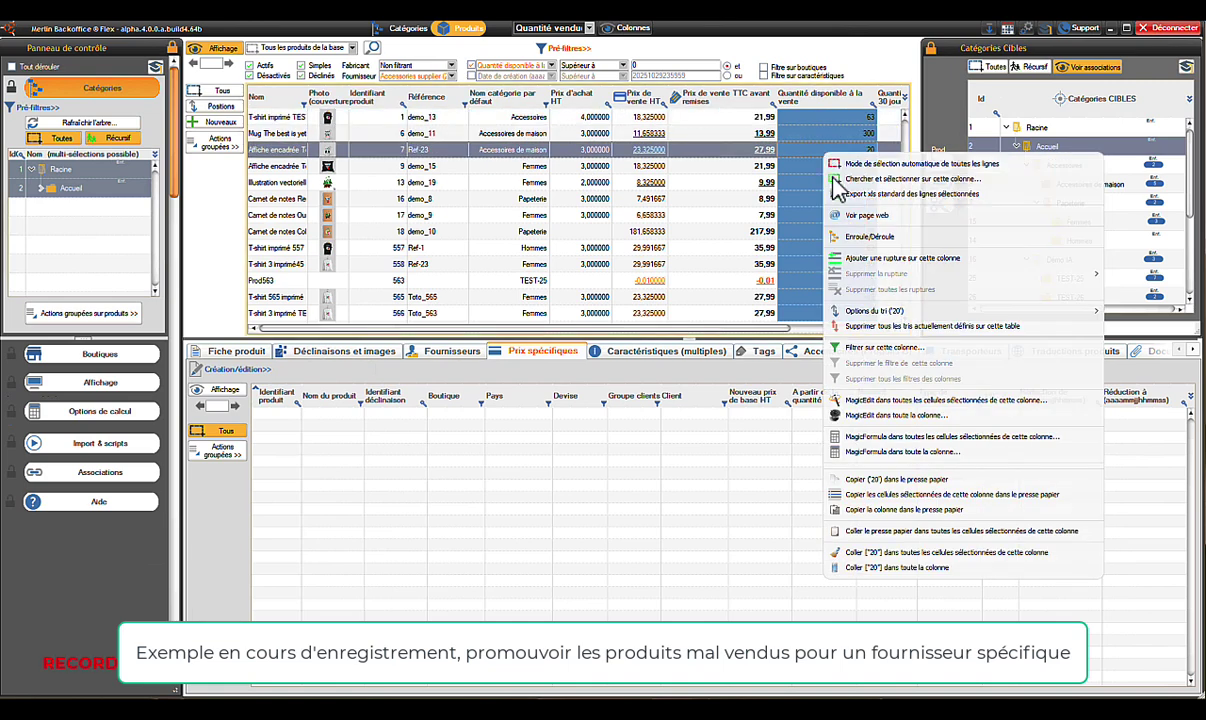
pyautogui.click(851, 345)
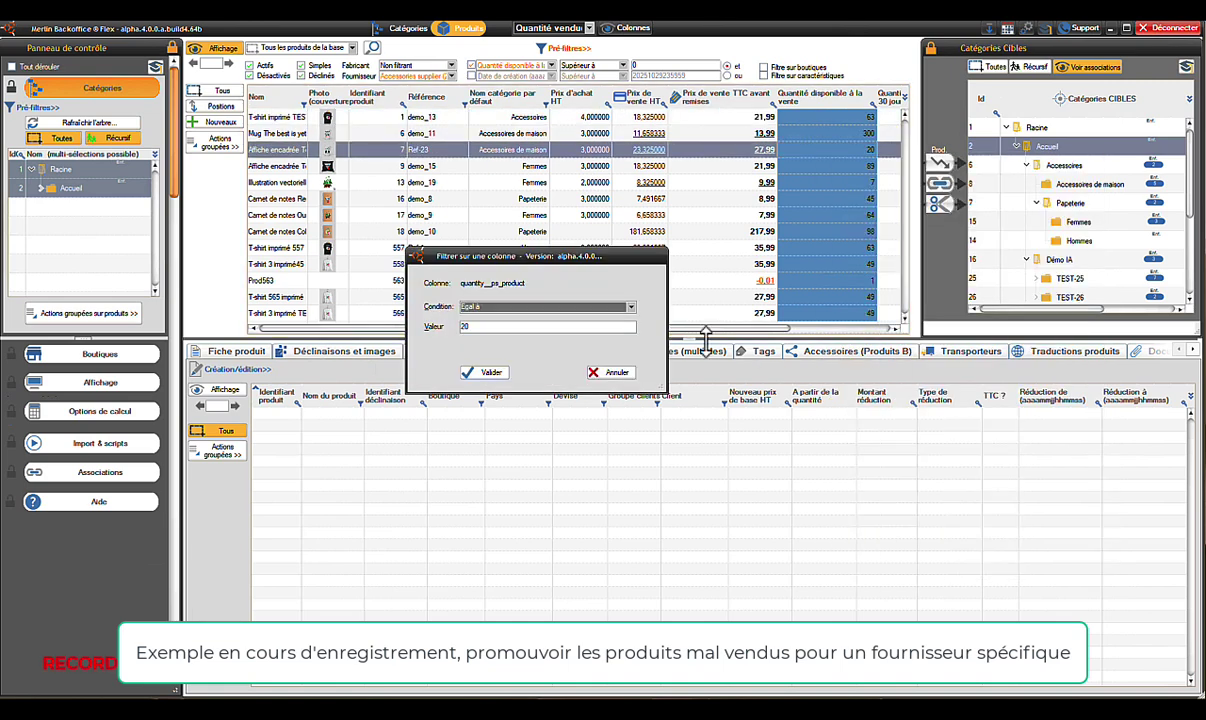
pyautogui.click(486, 307)
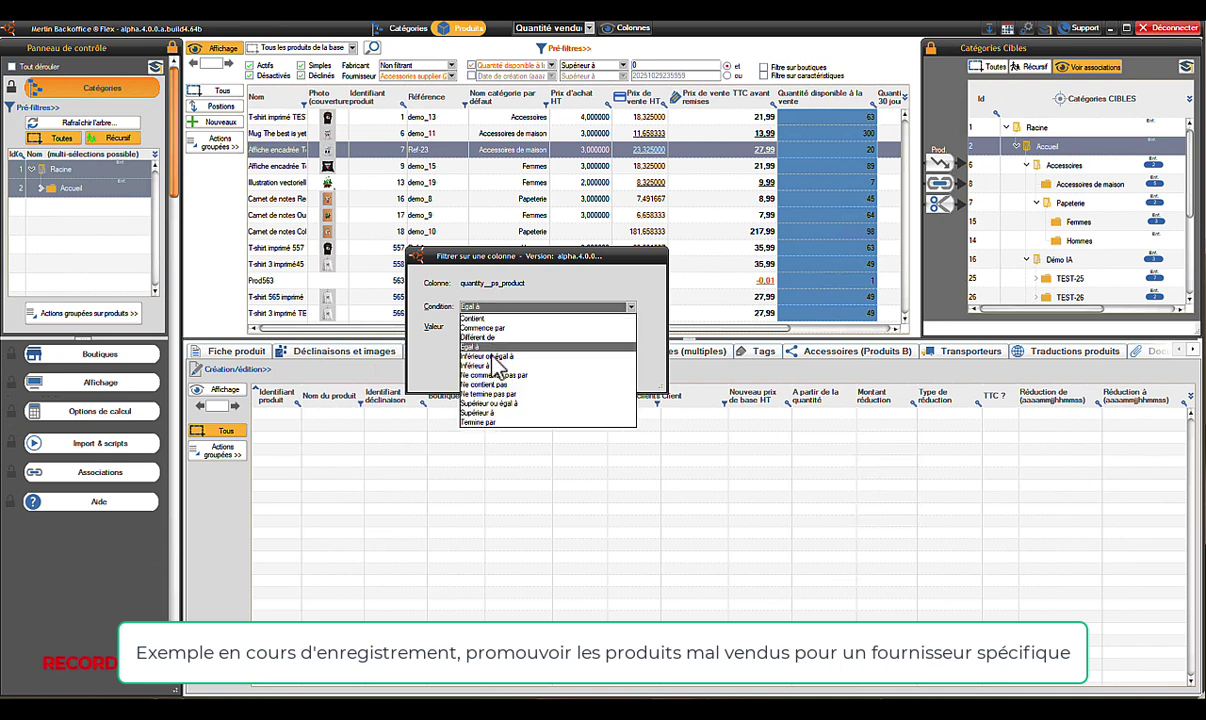
pyautogui.click(497, 411)
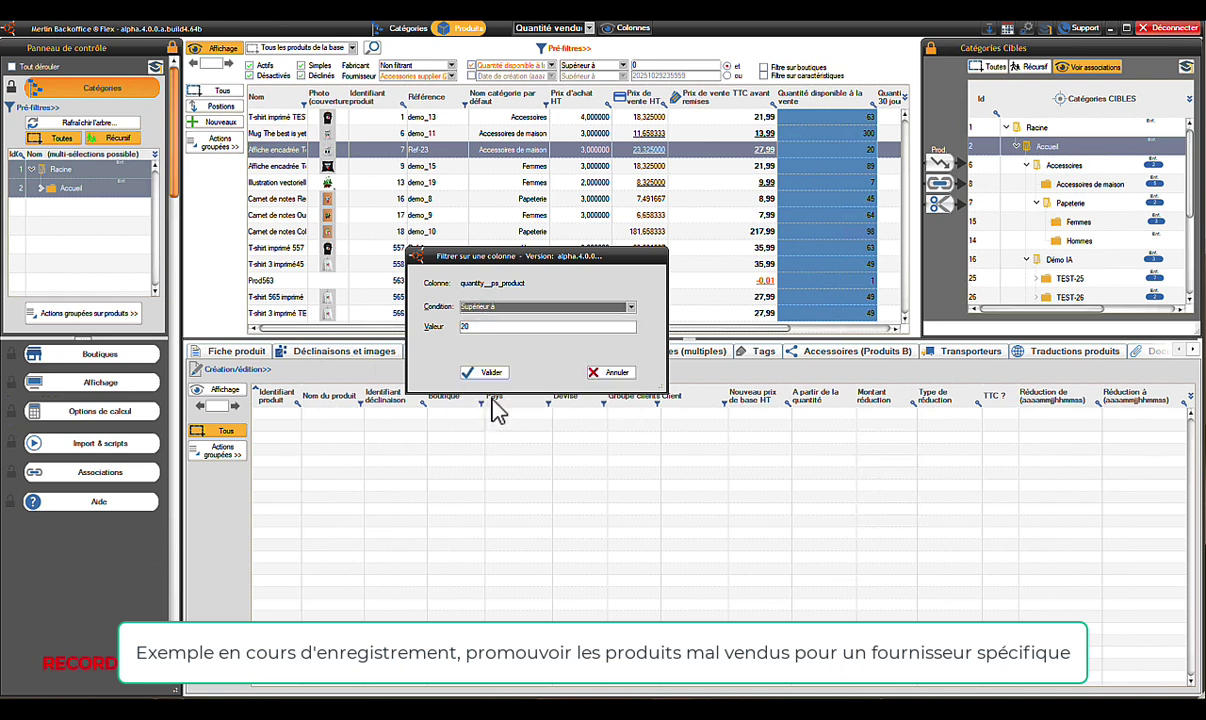
pyautogui.click(490, 374)
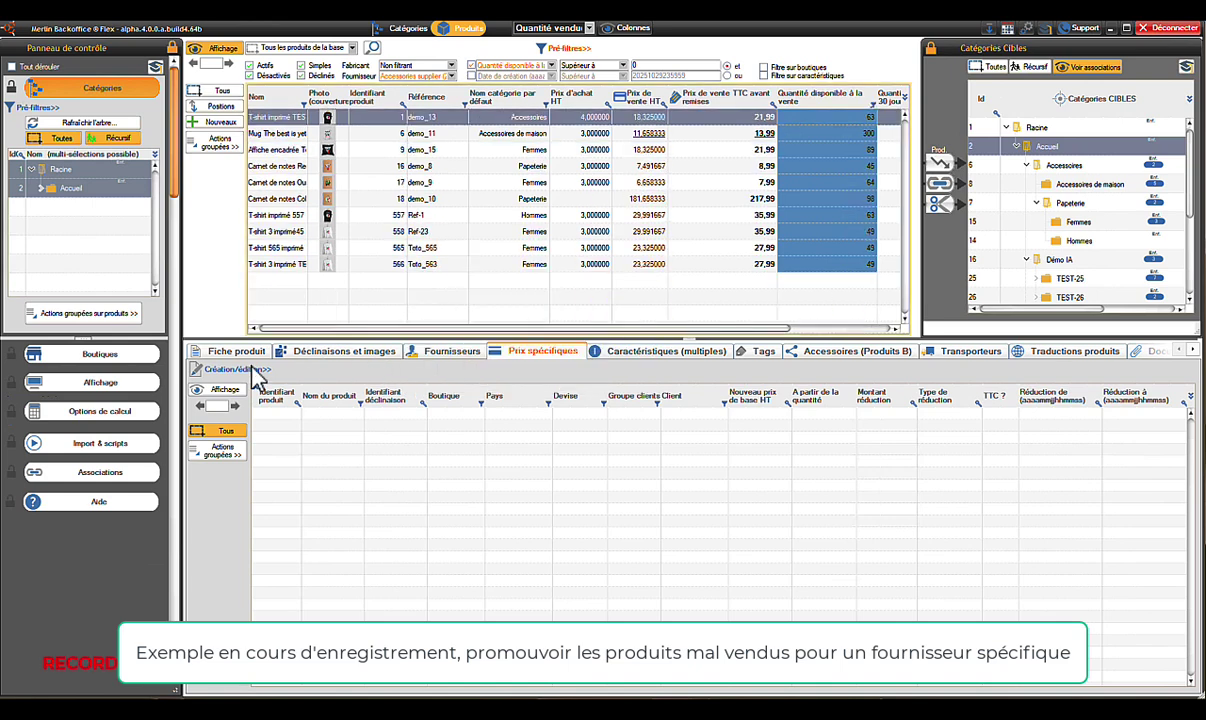
# Step: Add a specific price with a 10 percent reduction to all the filtered products
pyautogui.click(238, 369)
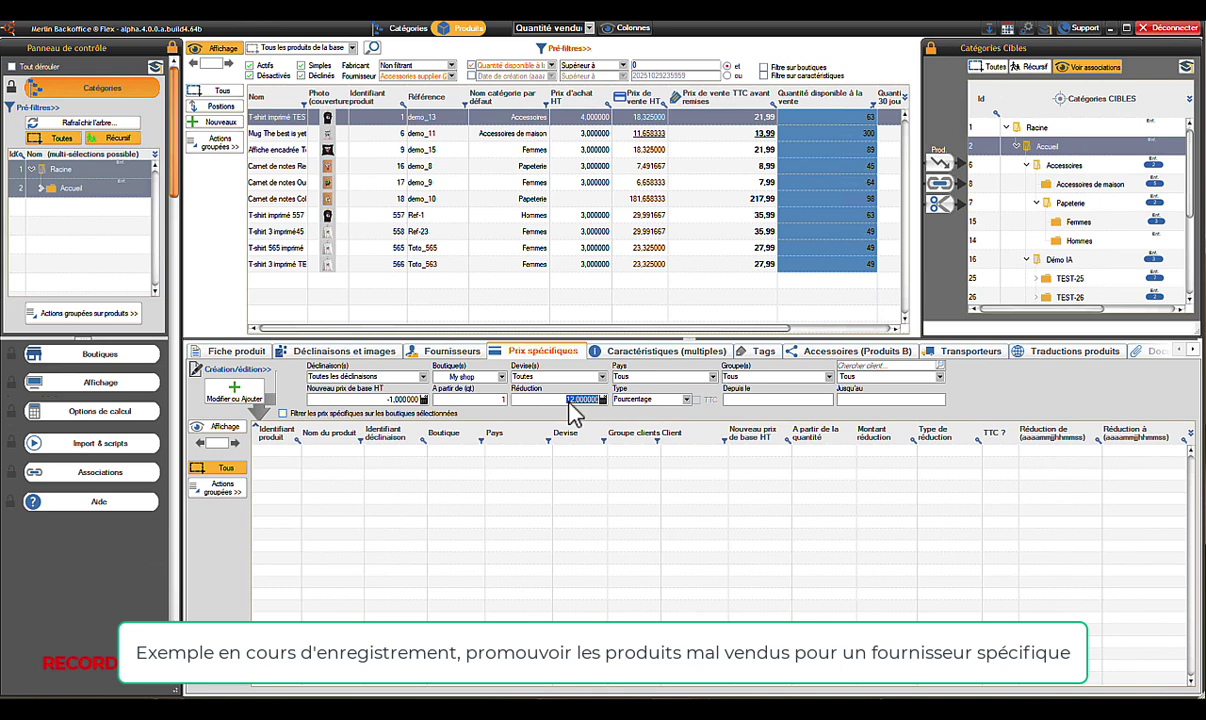
pyautogui.click(230, 392)
pyautogui.click(231, 396)
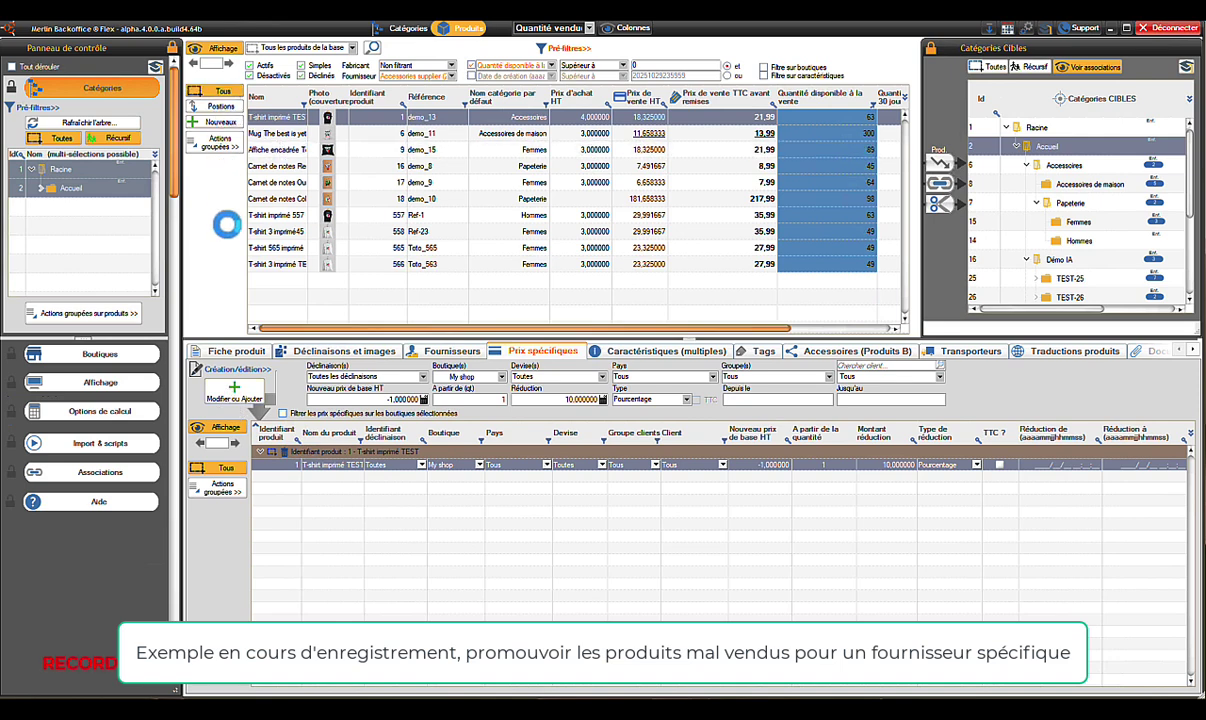
pyautogui.hotkey('ctrl', 'a')
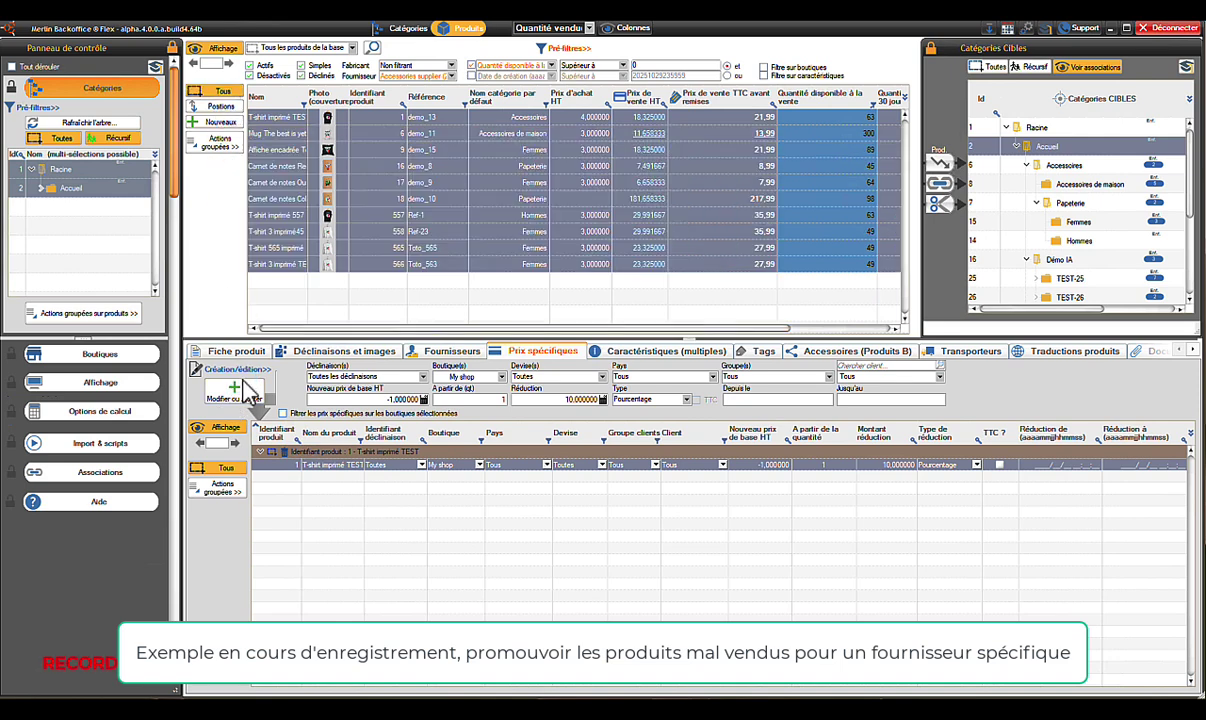
pyautogui.click(226, 397)
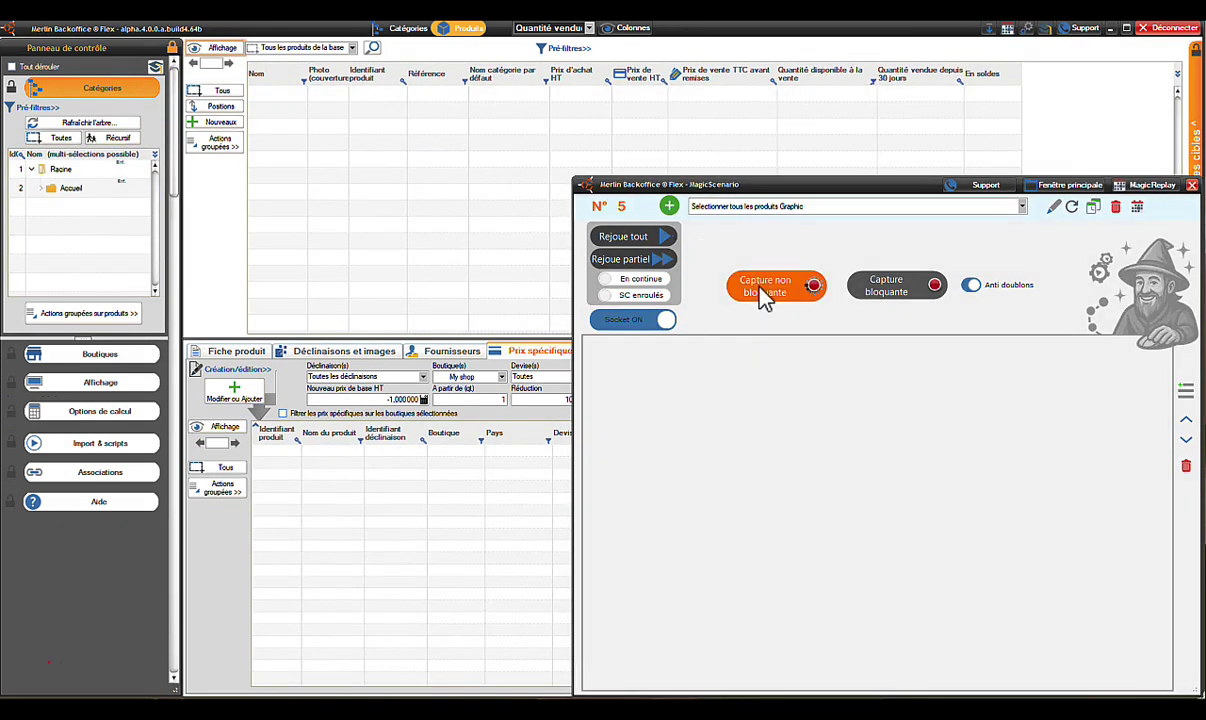
# Step: Start a non-blocking capture for the "Selectionner tous les produits Graphic" scenario and set the supplier pre-filter to Accessories supplier (2)
pyautogui.click(764, 290)
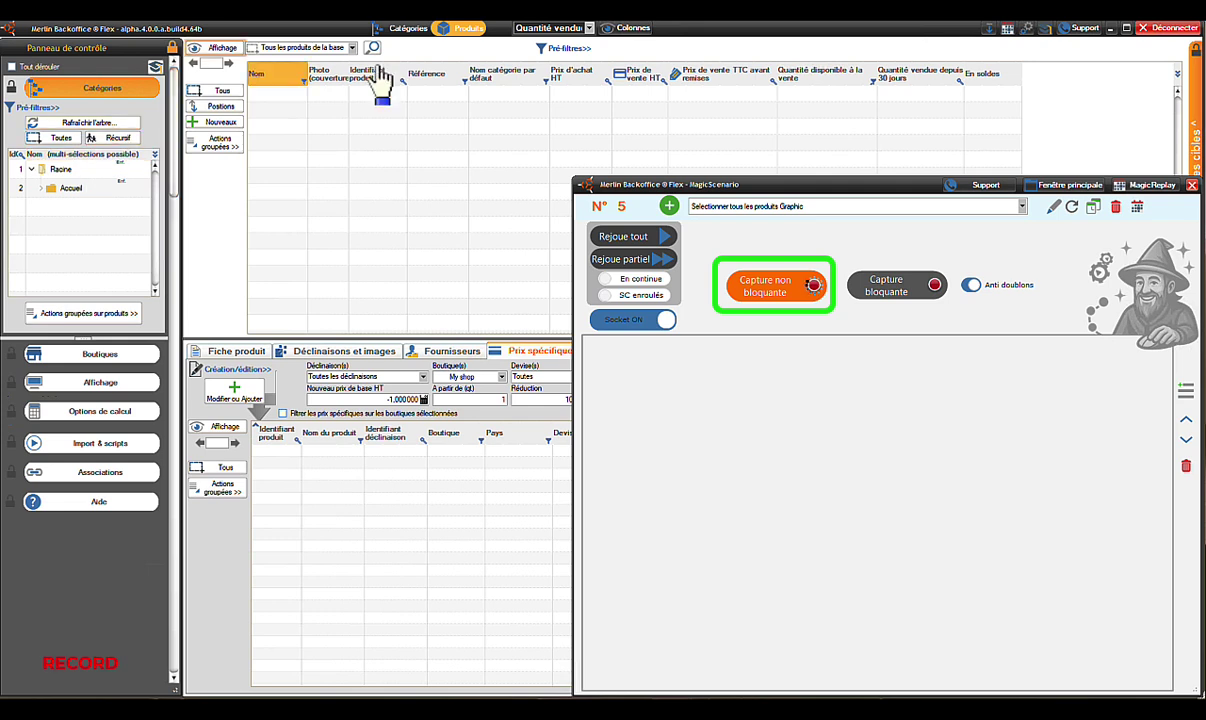
pyautogui.click(572, 48)
pyautogui.click(479, 76)
pyautogui.click(420, 96)
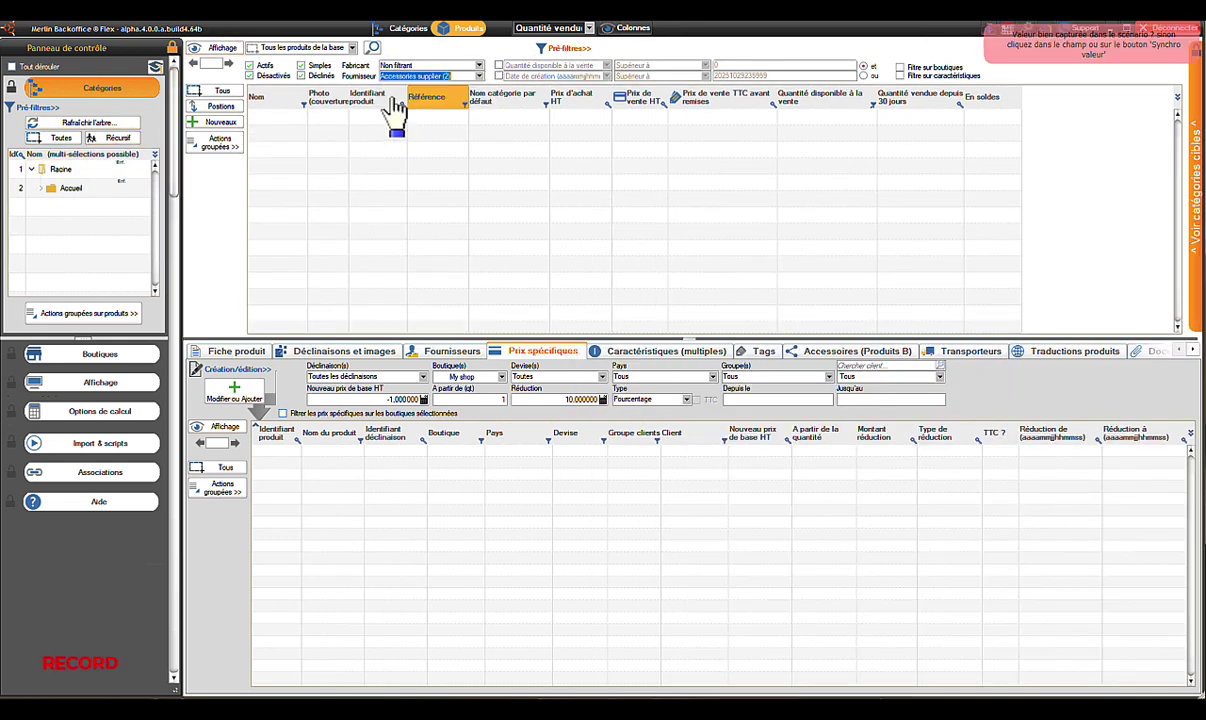
# Step: Select all categories, display their products and select every listed product
pyautogui.click(53, 140)
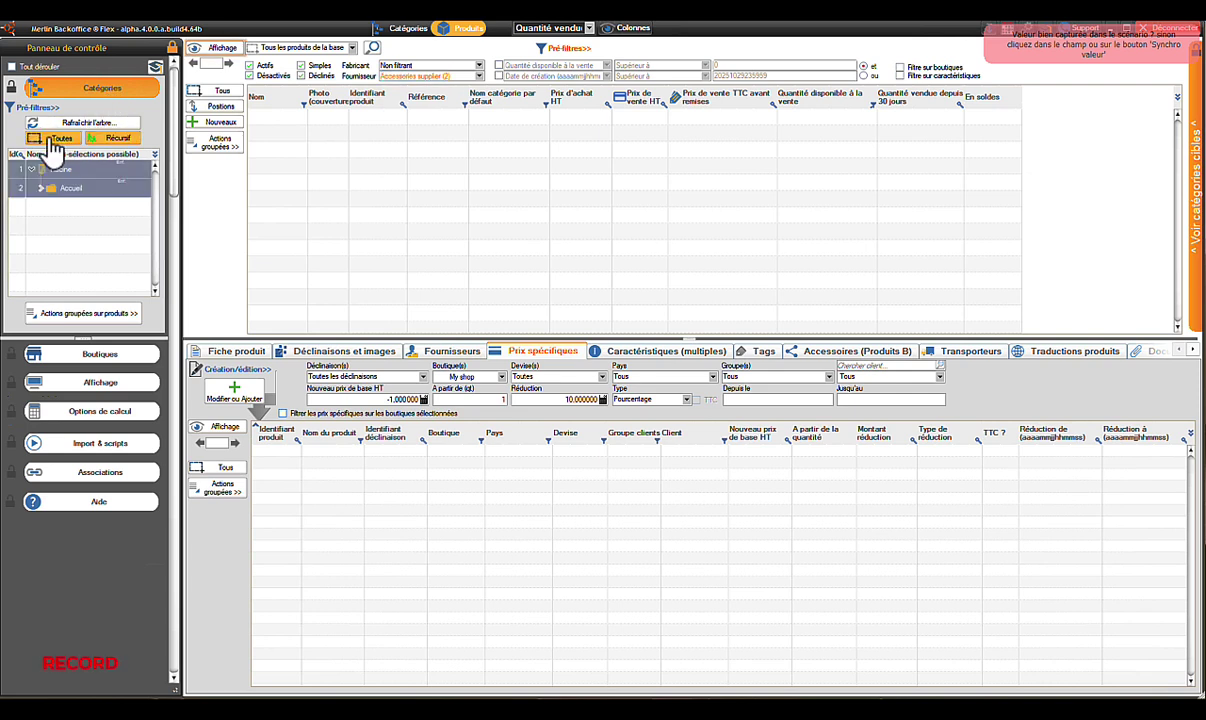
pyautogui.click(216, 88)
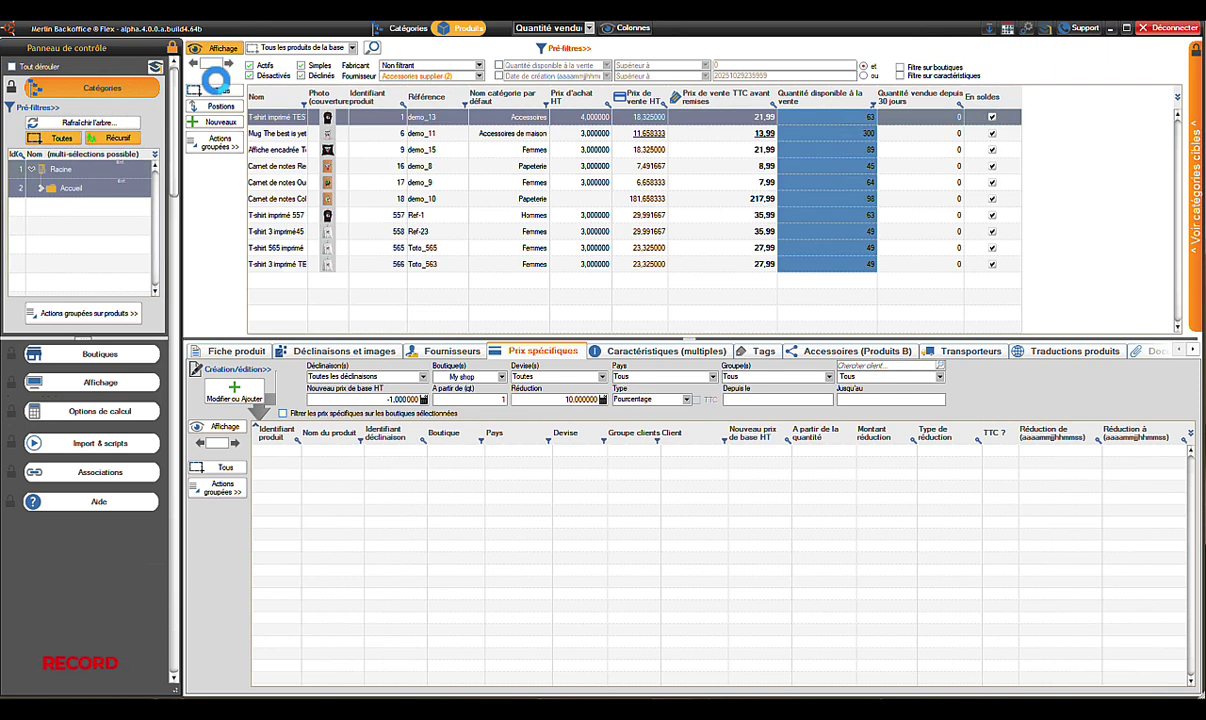
pyautogui.click(220, 91)
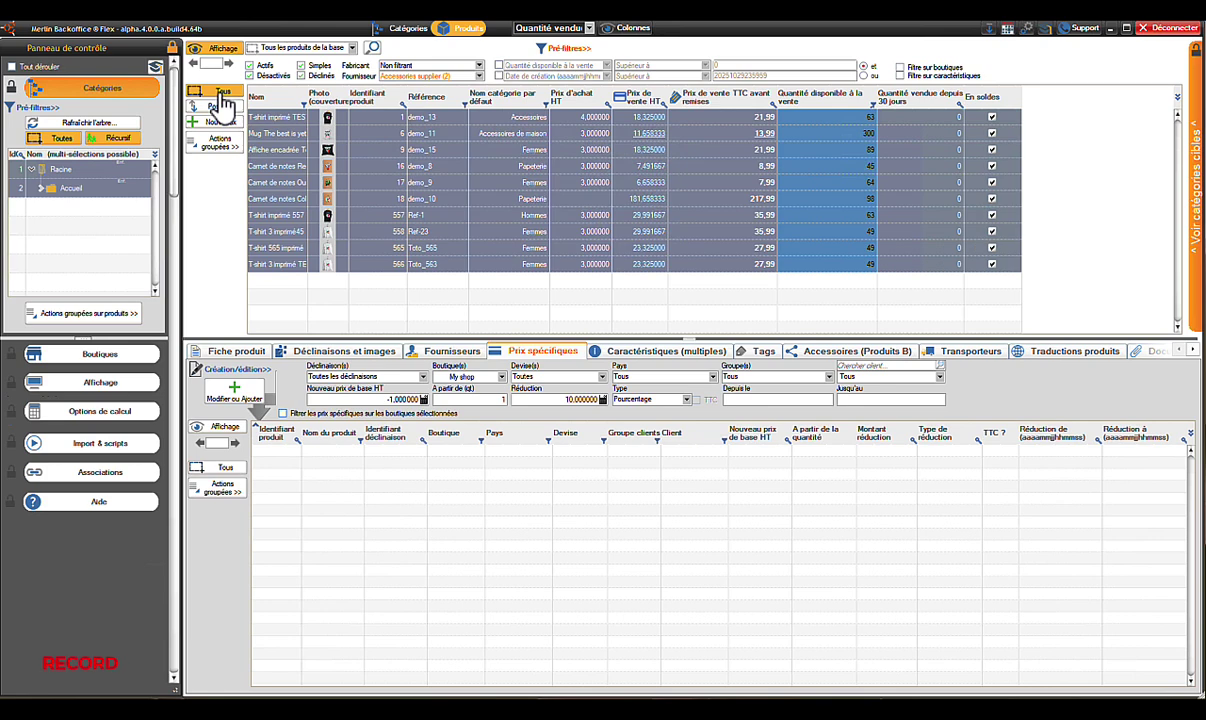
# Step: Return to MagicScenario, stop the non-blocking capture and replay the whole scenario
pyautogui.click(1028, 30)
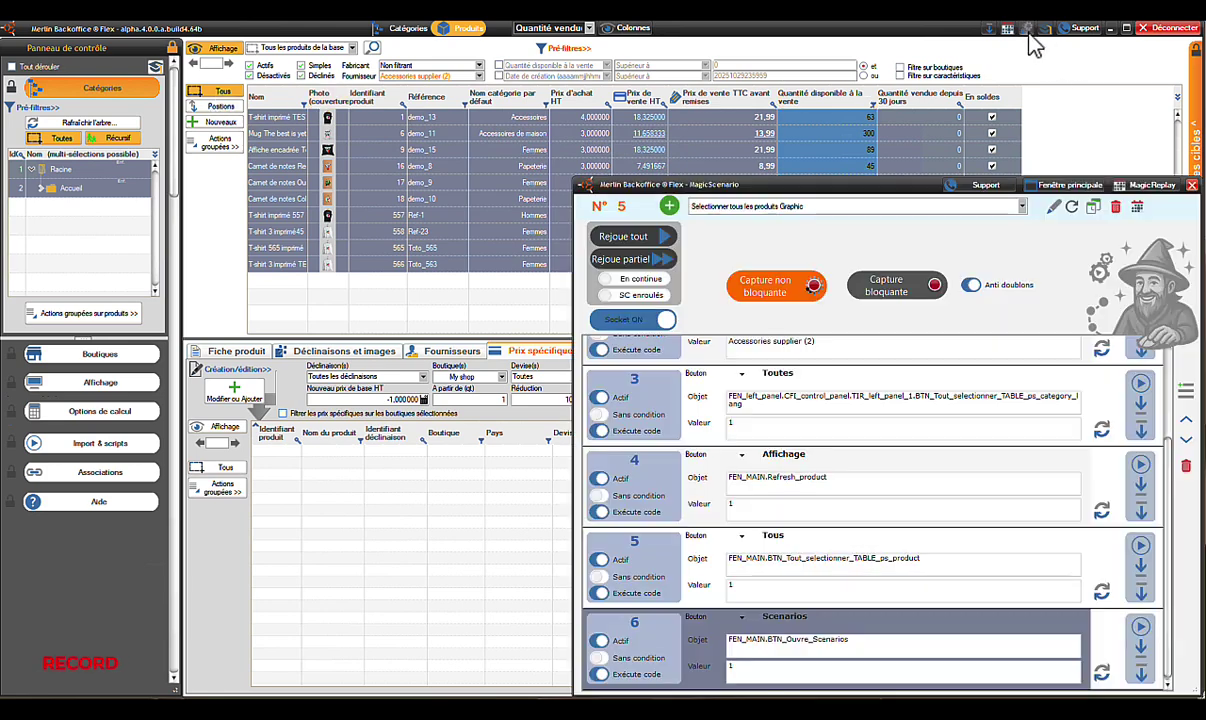
pyautogui.click(775, 292)
pyautogui.click(623, 236)
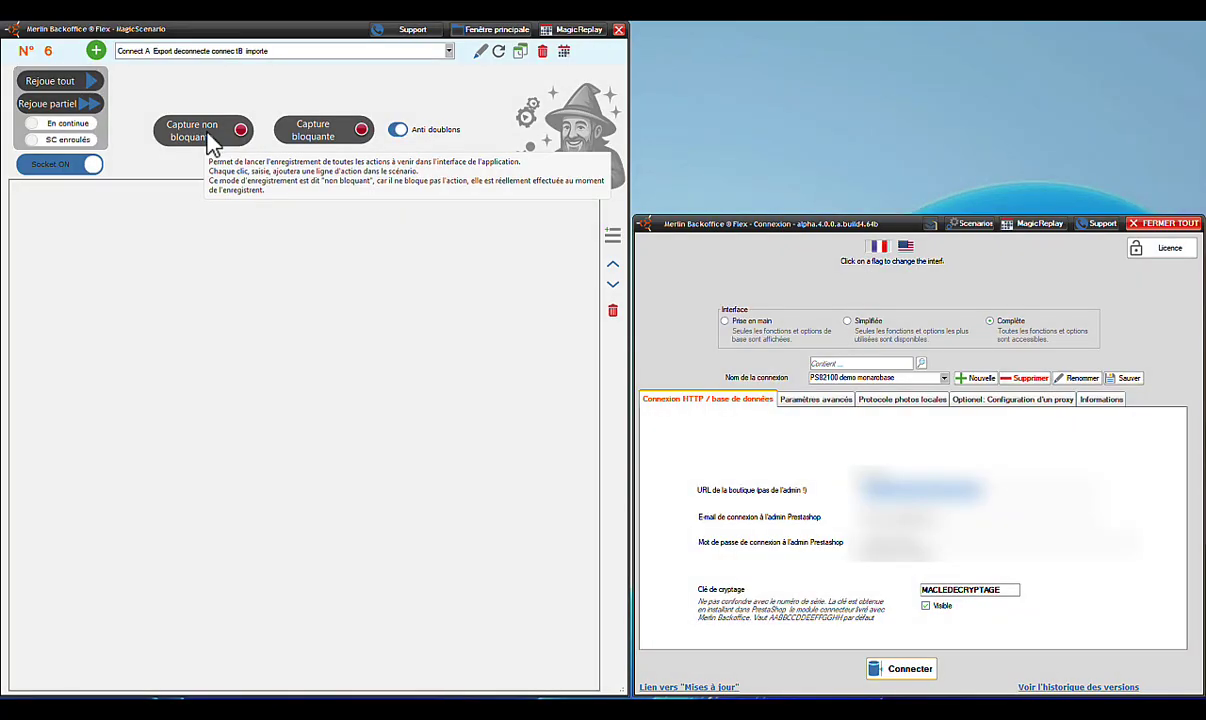
# Step: Start a non-blocking capture for the "Connect A Export deconnecte connectB importe" scenario, choose the shop connection and connect to it
pyautogui.click(238, 141)
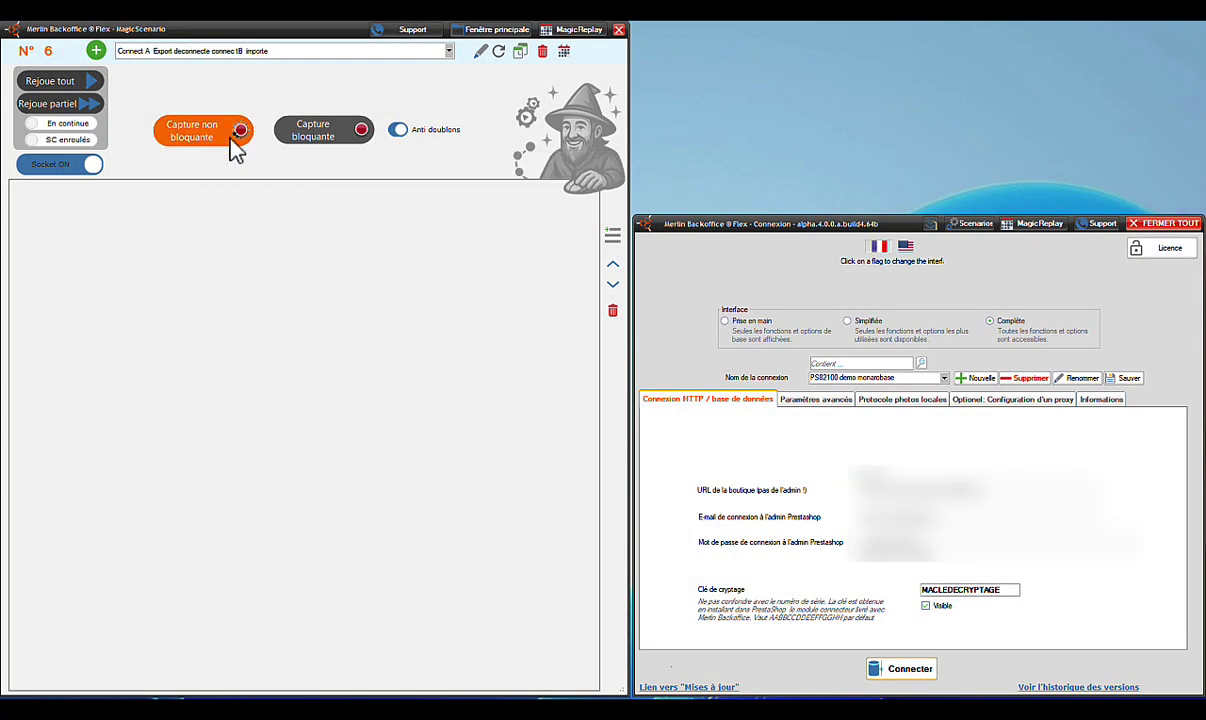
pyautogui.click(943, 379)
pyautogui.click(856, 420)
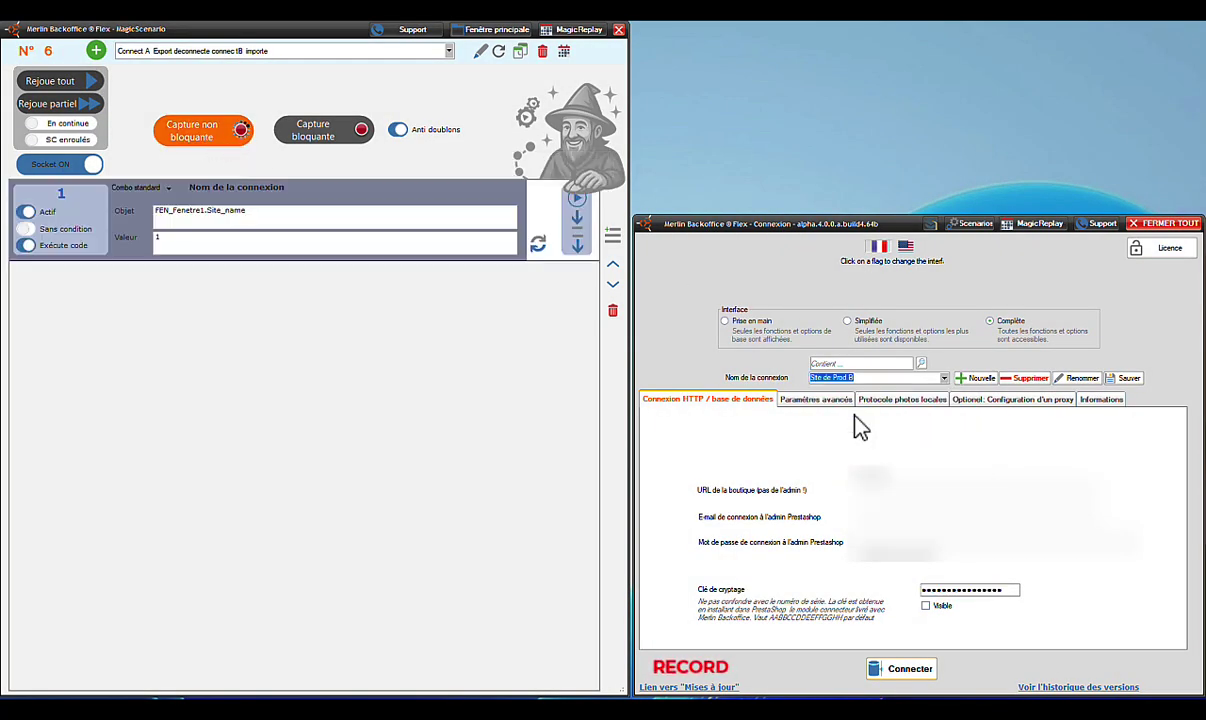
pyautogui.click(908, 670)
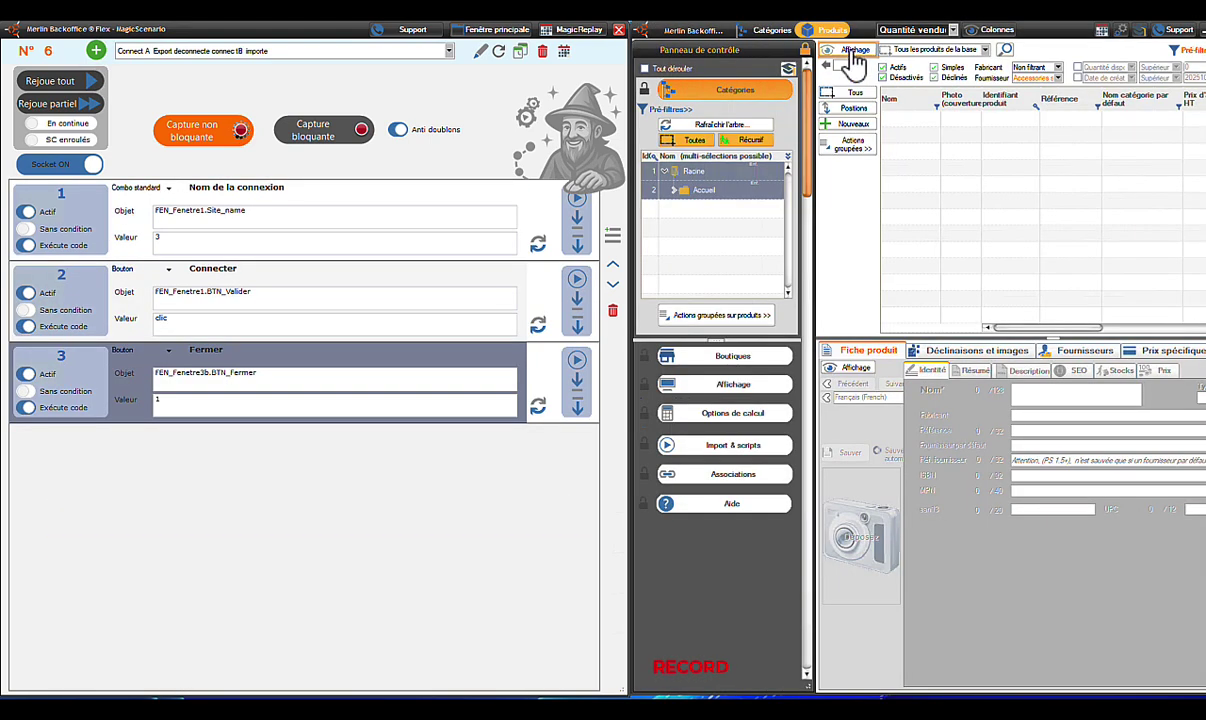
# Step: Display the products of the selected categories and select every listed product
pyautogui.click(855, 56)
pyautogui.click(858, 145)
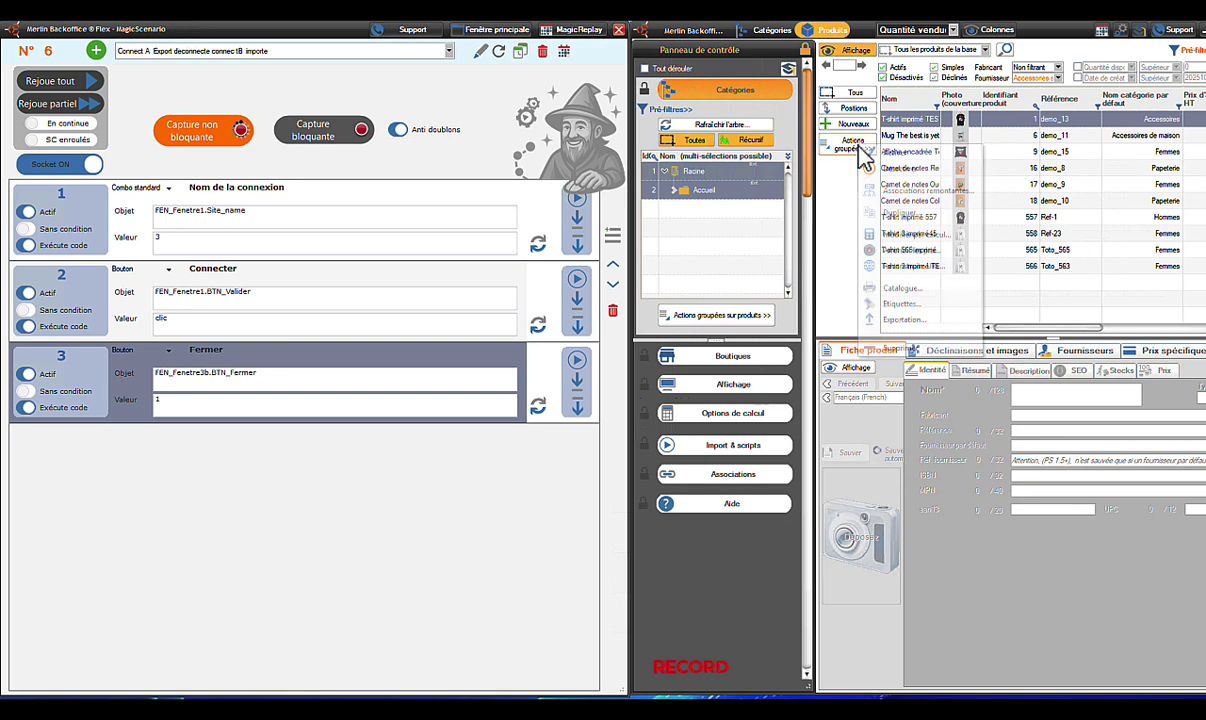
pyautogui.click(855, 98)
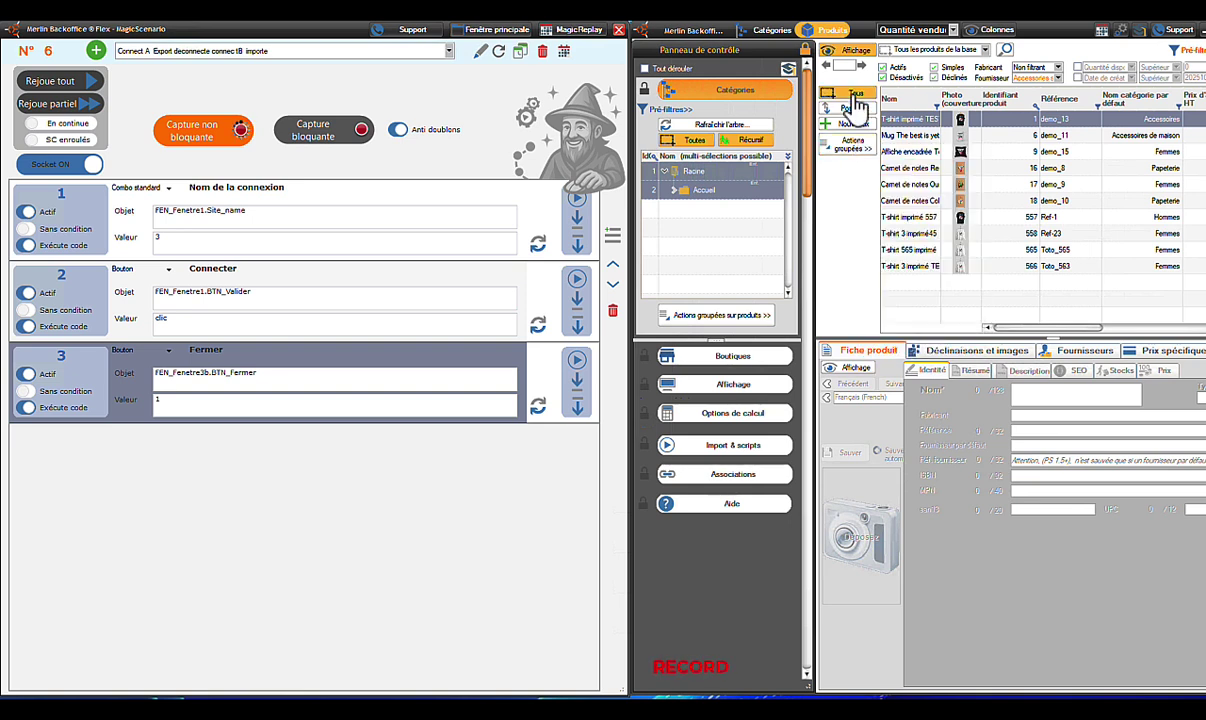
# Step: Open the bulk export for the selected products and cancel the export assistant
pyautogui.click(851, 145)
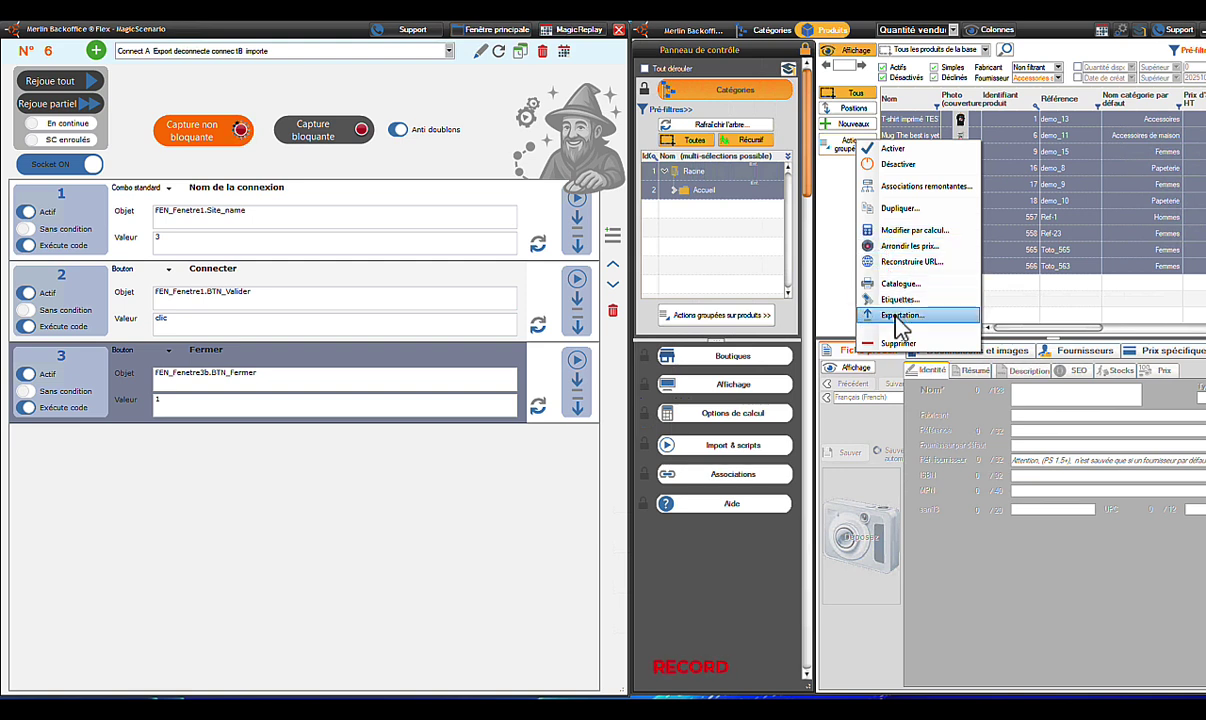
pyautogui.click(898, 316)
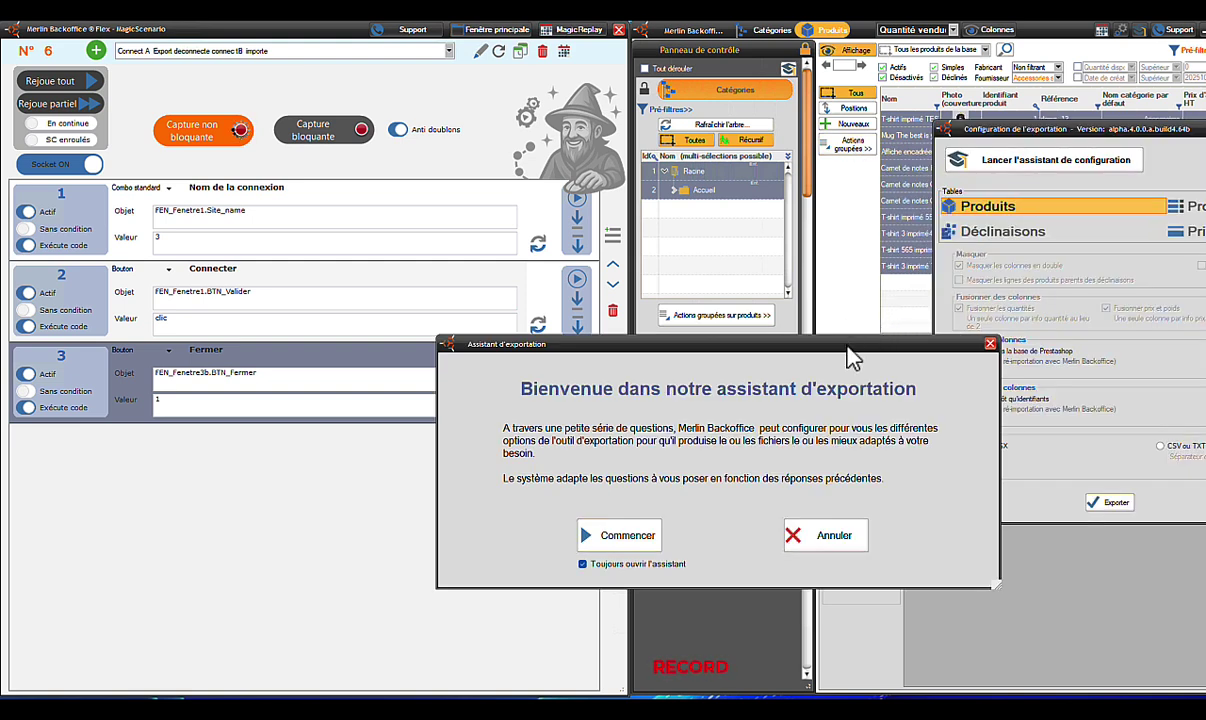
pyautogui.click(822, 536)
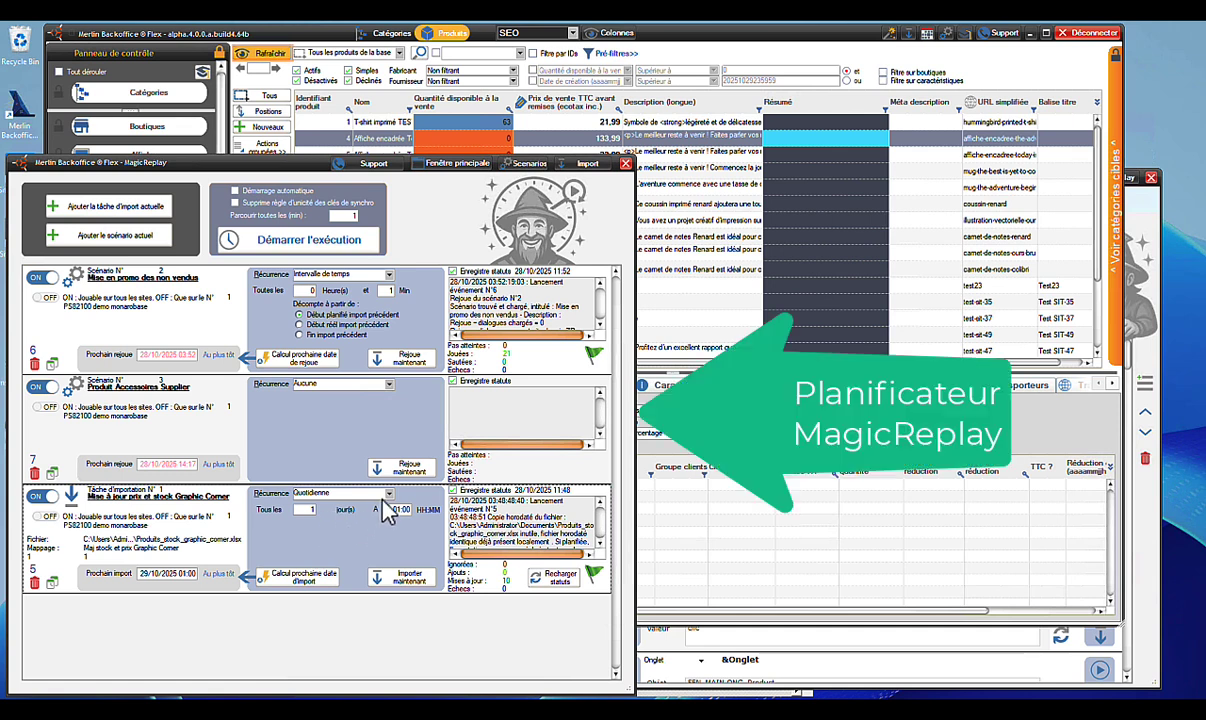
# Step: In the MagicReplay planner, replay the "Produit Accessoires Supplier" scenario immediately and enable automatic start
pyautogui.click(331, 429)
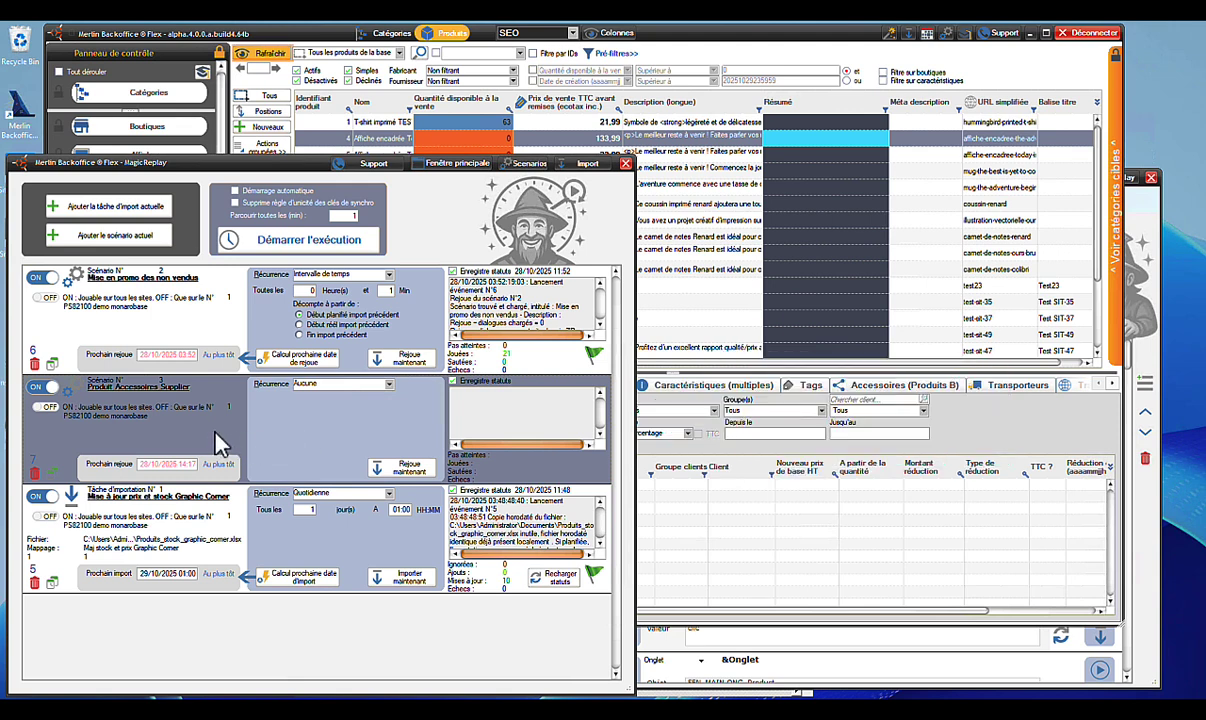
pyautogui.click(414, 470)
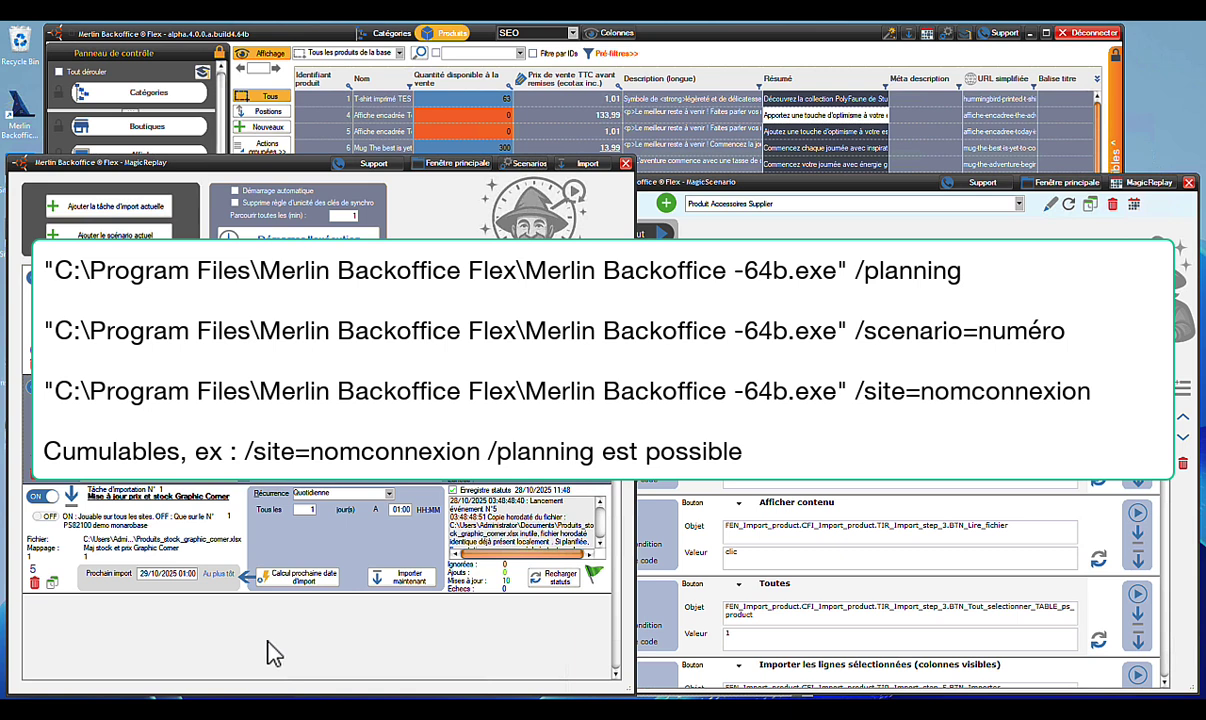
pyautogui.click(235, 191)
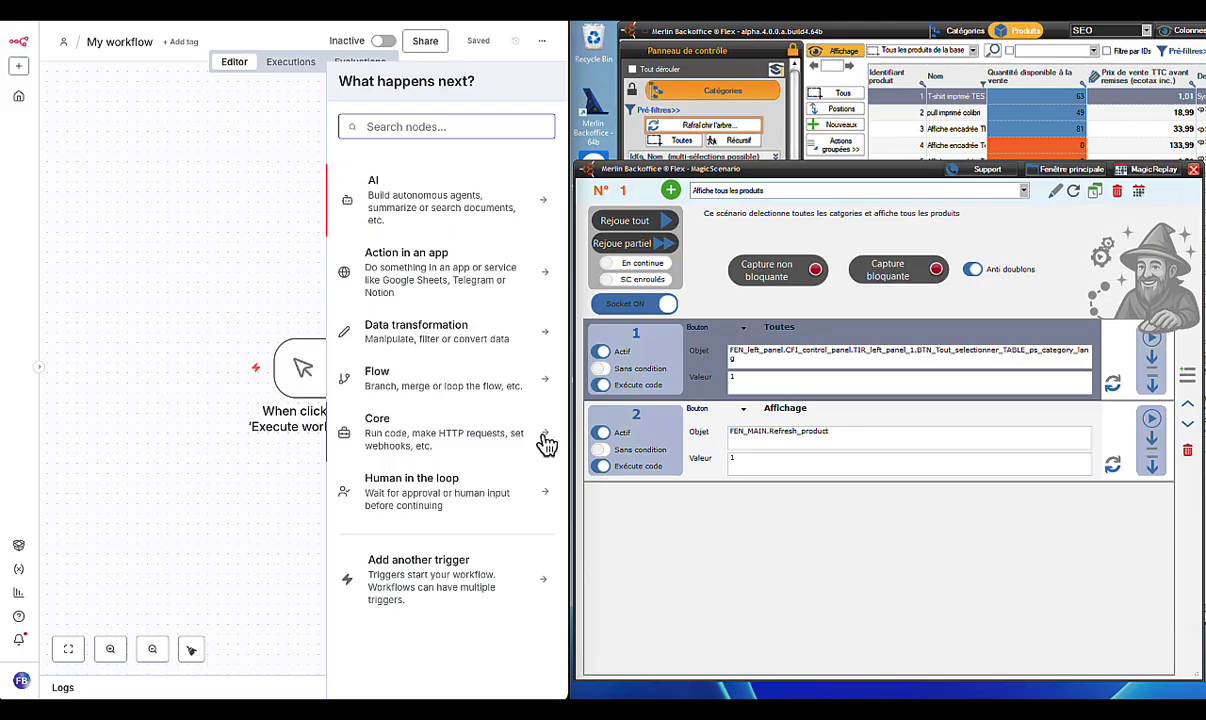
# Step: In n8n, add an HTTP Request node using the POST method, Bearer Auth and query parameters
pyautogui.click(546, 439)
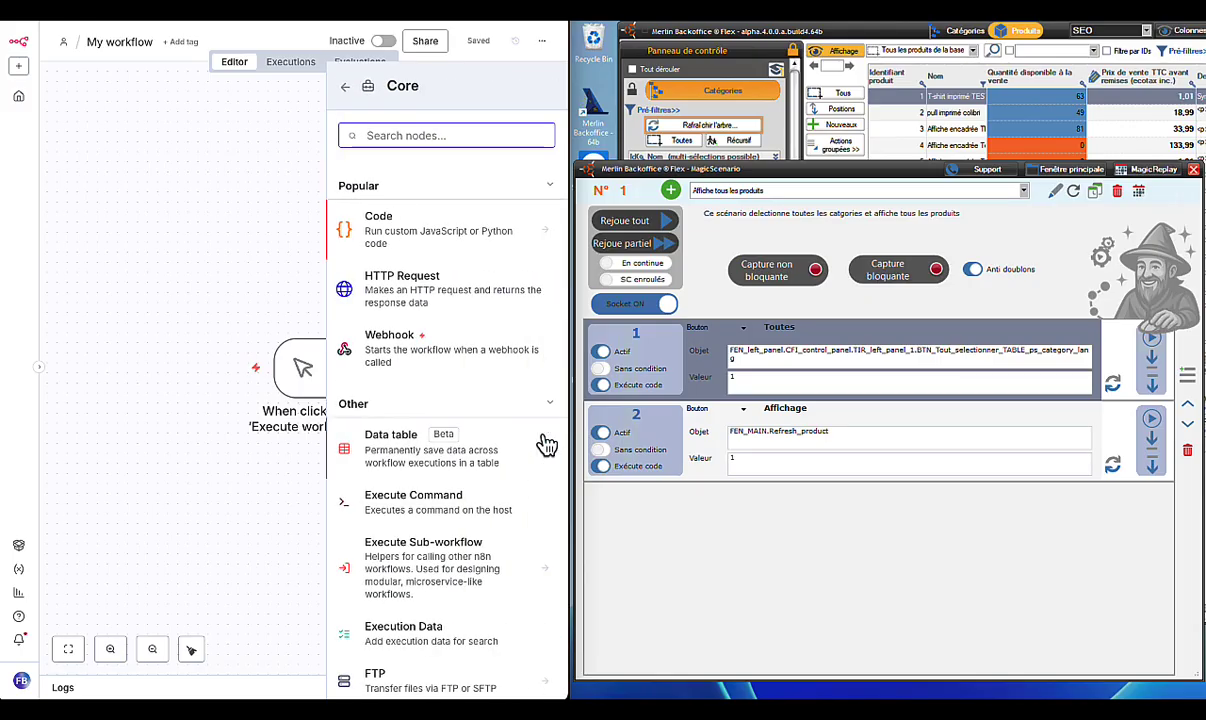
pyautogui.click(405, 303)
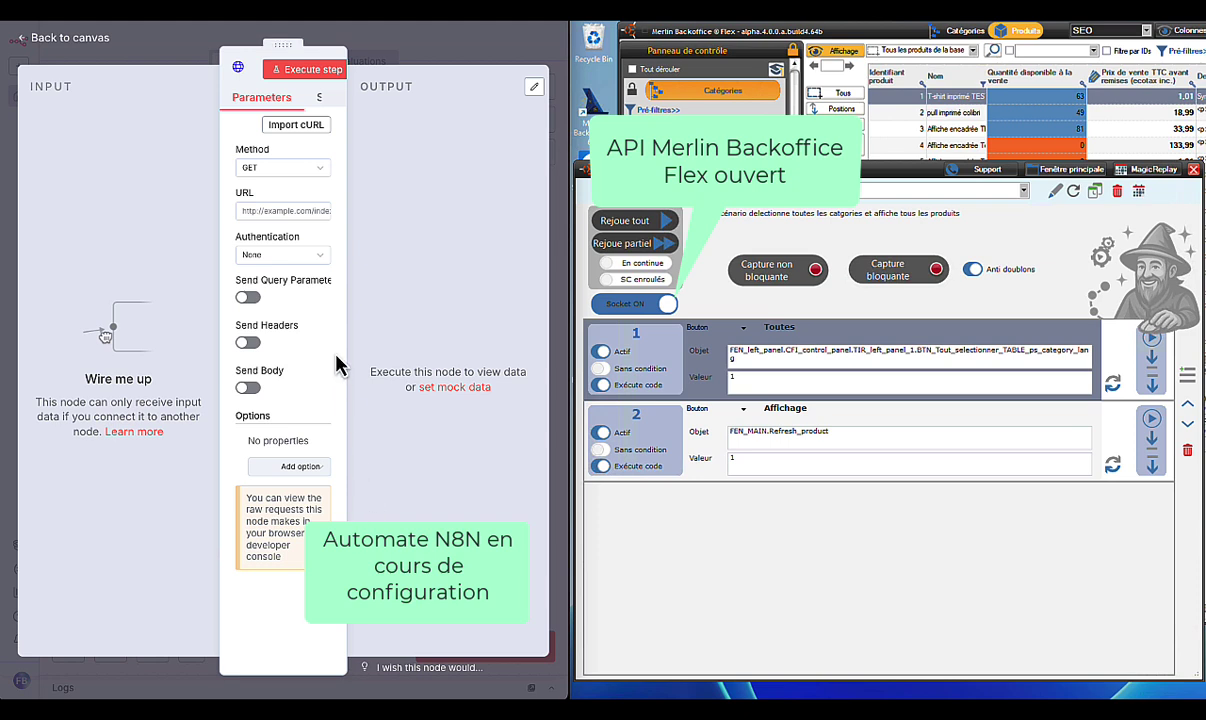
pyautogui.click(315, 168)
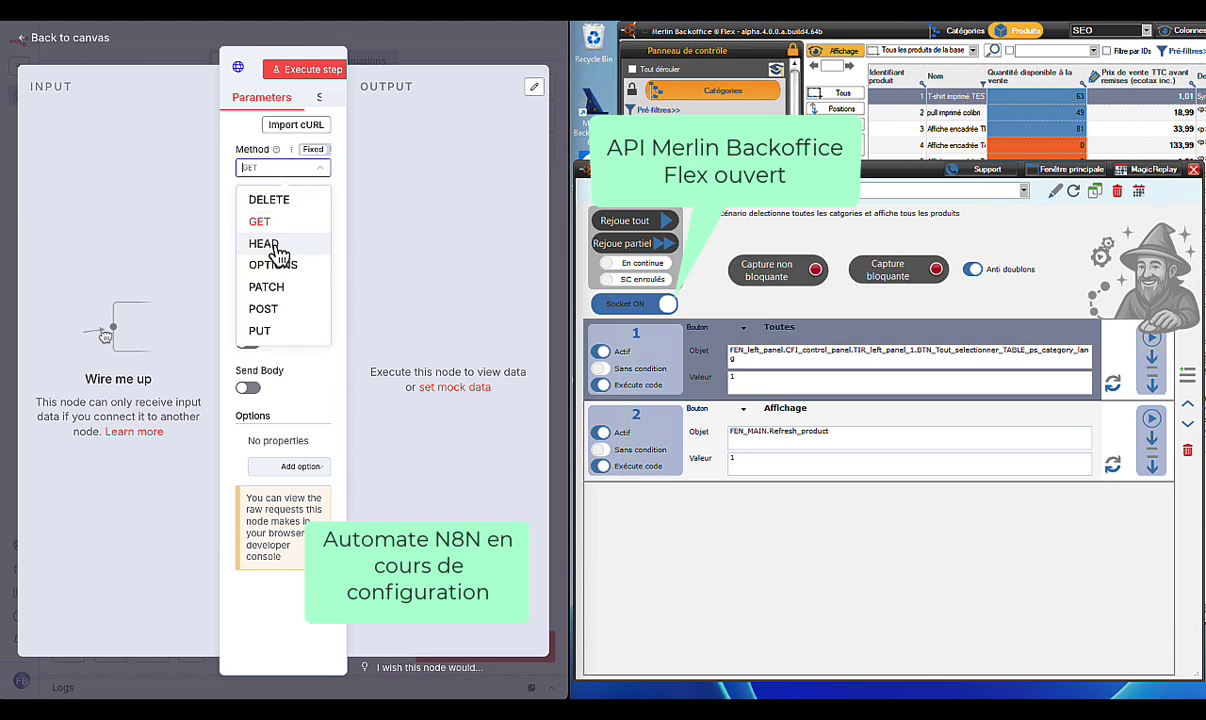
pyautogui.click(262, 309)
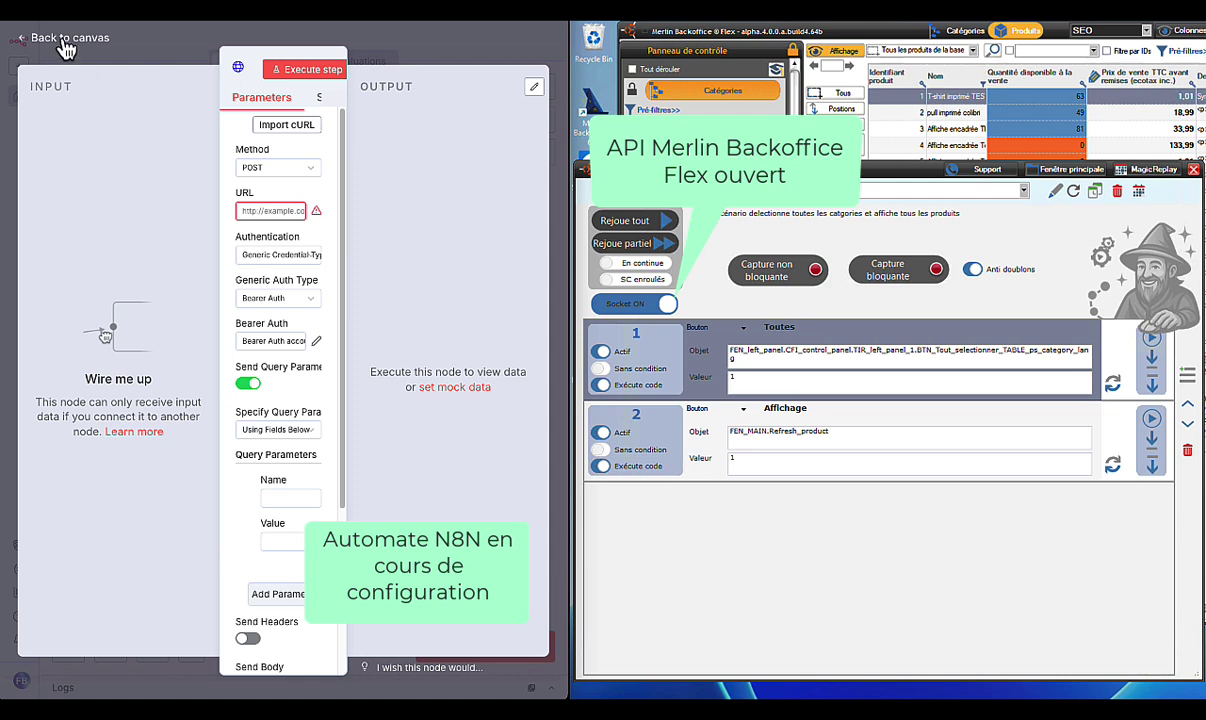
# Step: Return to the workflow canvas, place the HTTP Request node beside the manual trigger and link the two
pyautogui.click(60, 42)
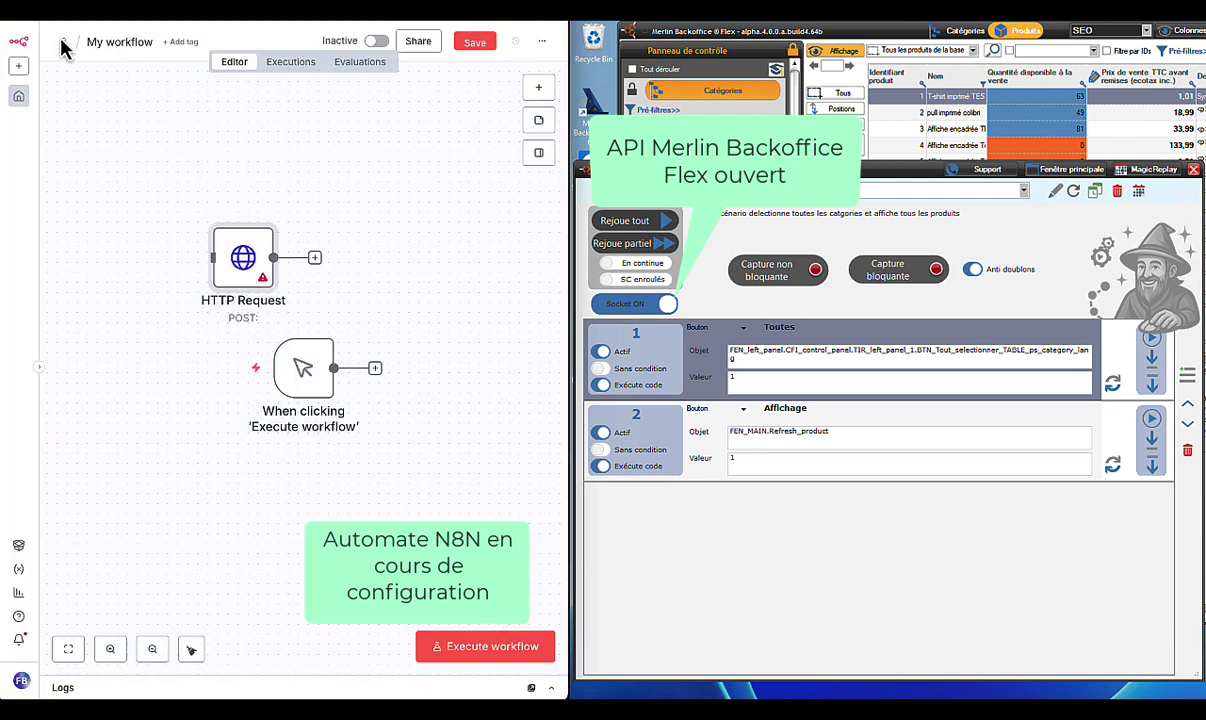
pyautogui.moveTo(243, 262); pyautogui.dragTo(444, 372)
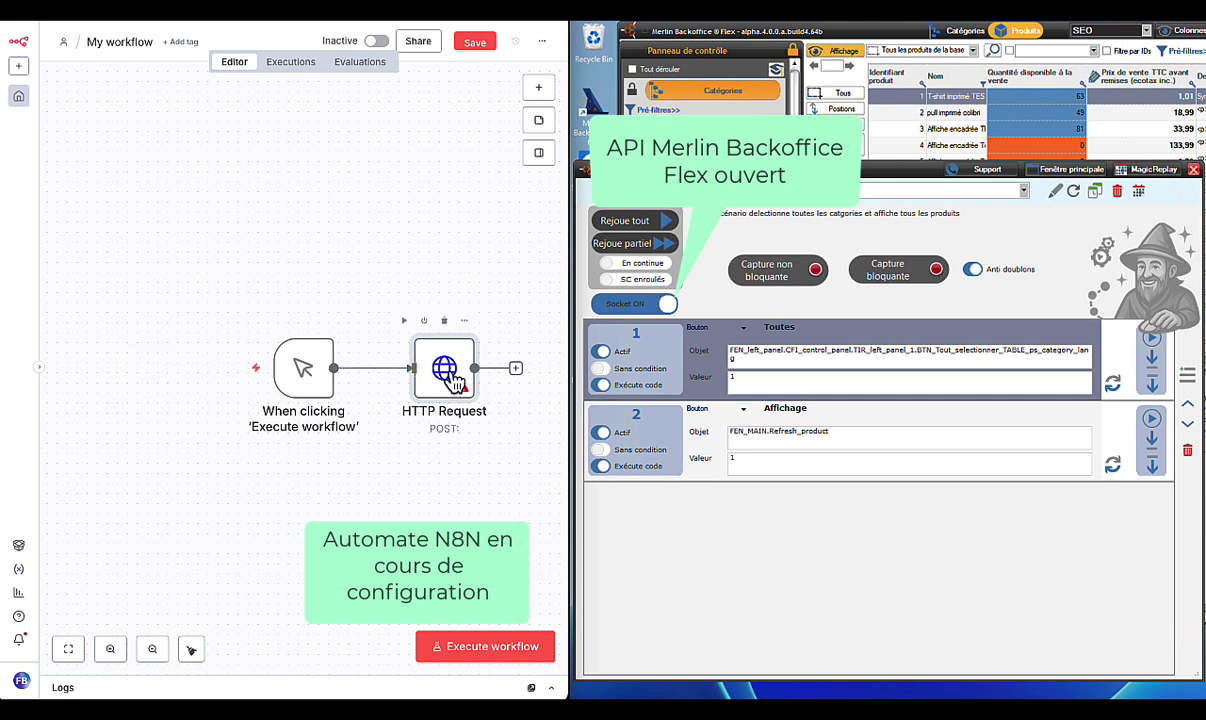
pyautogui.moveTo(288, 363)
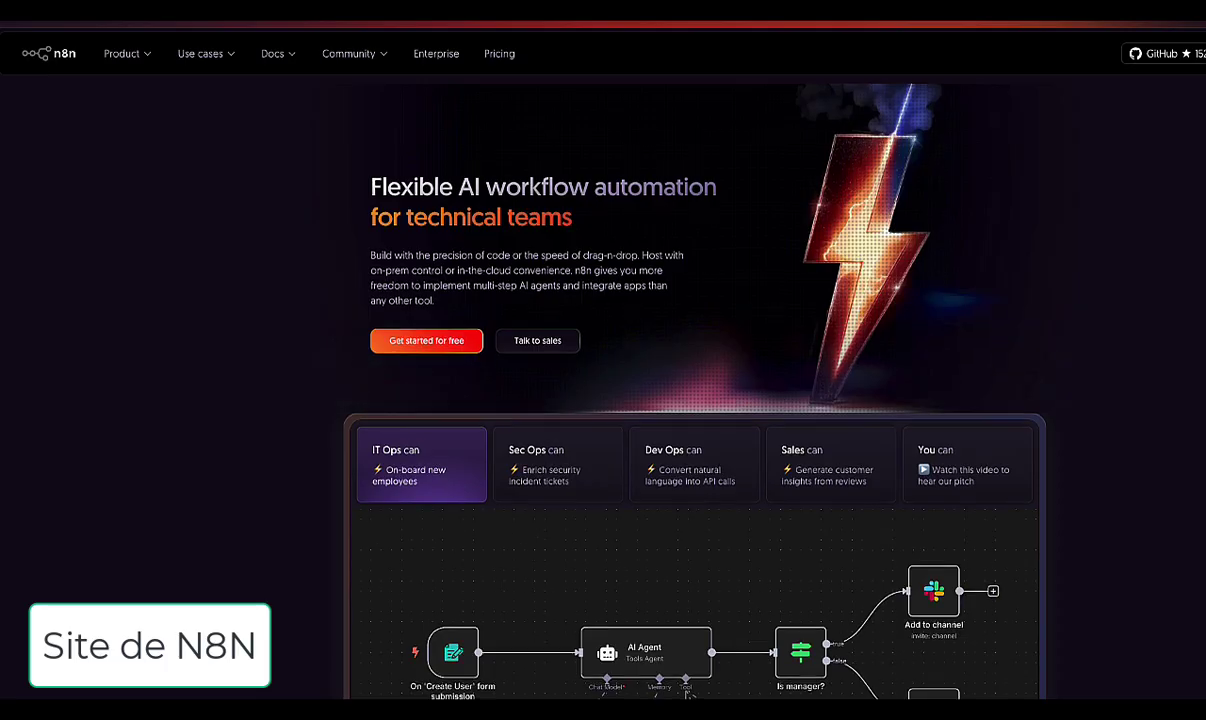
# Step: Browse the Sec Ops, Dev Ops and Sales workflow examples on the n8n website
pyautogui.scroll(-2, 654, 365)
pyautogui.scroll(-3, 654, 365)
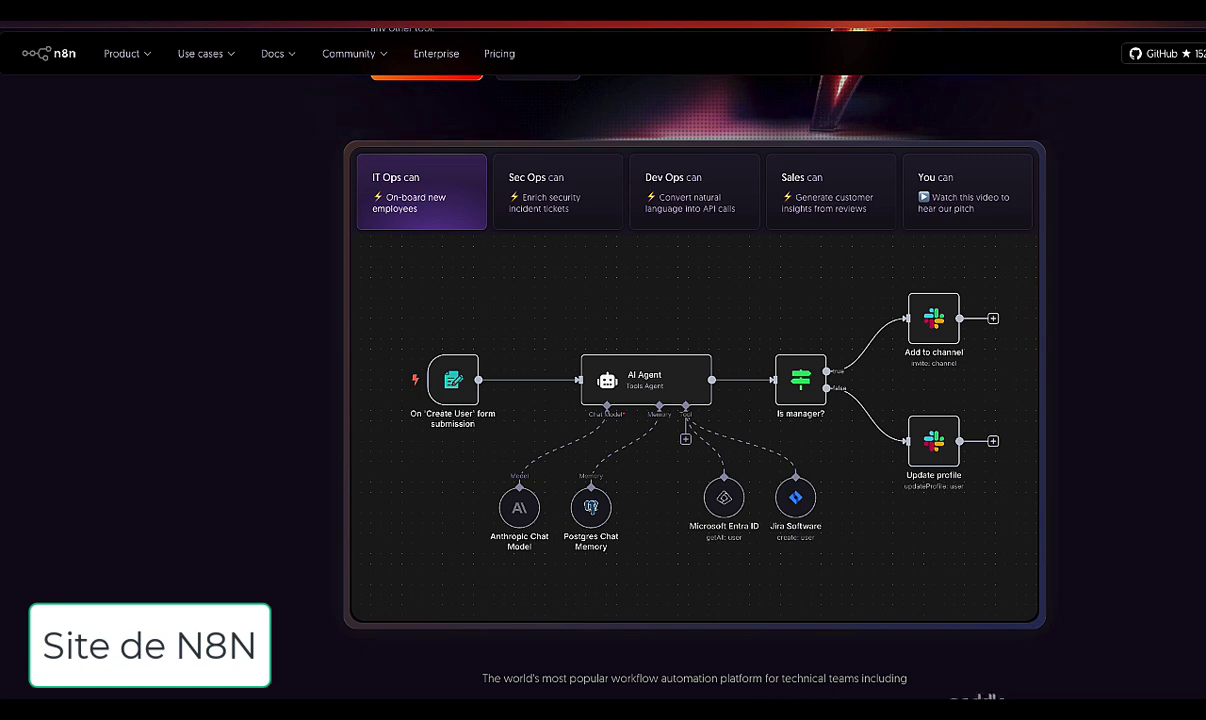
pyautogui.click(563, 205)
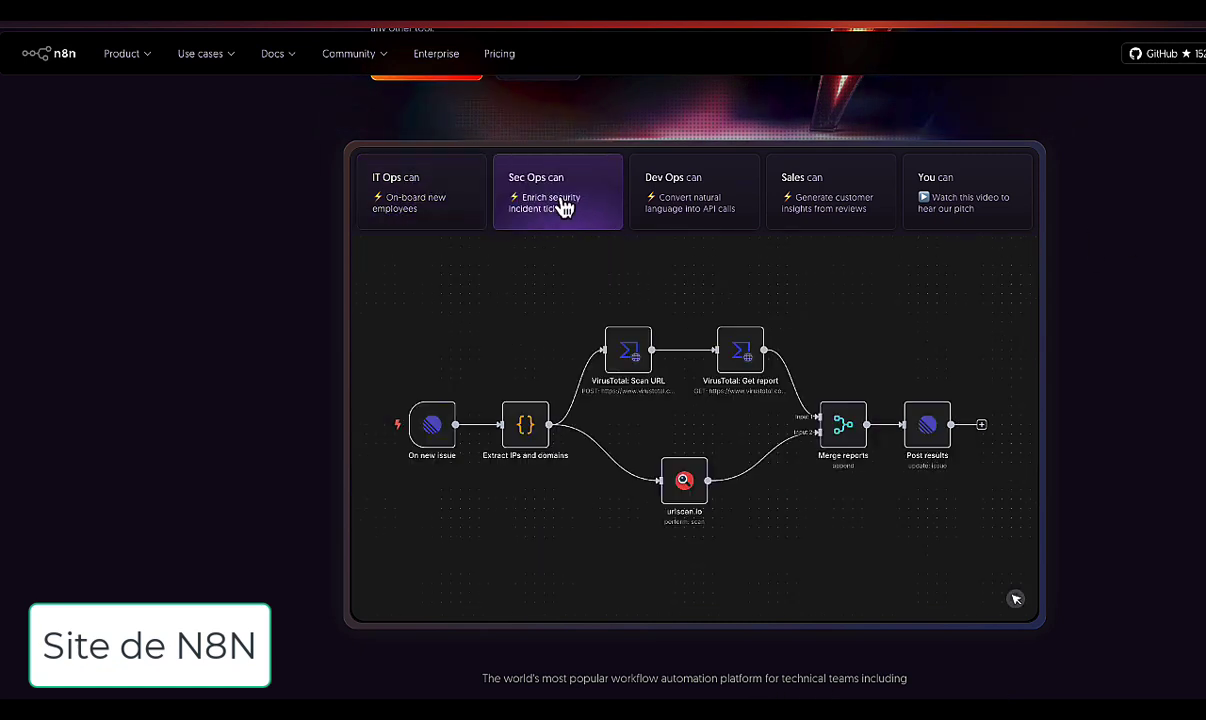
pyautogui.click(689, 206)
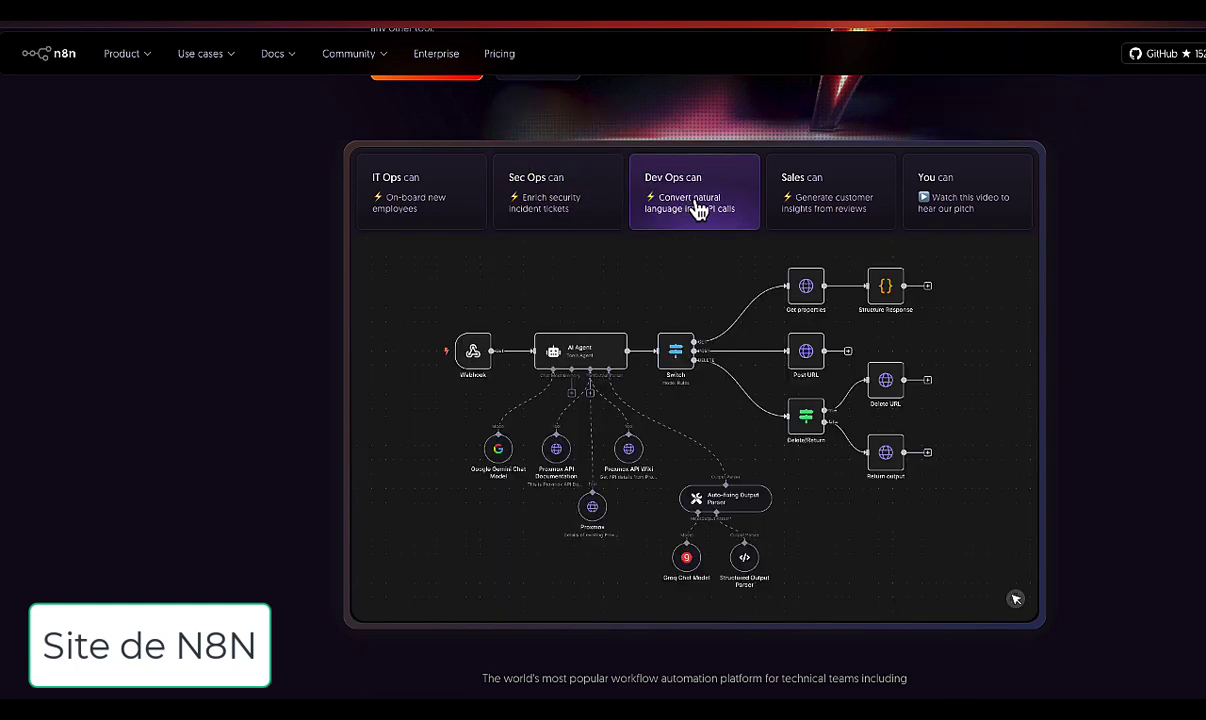
pyautogui.click(825, 206)
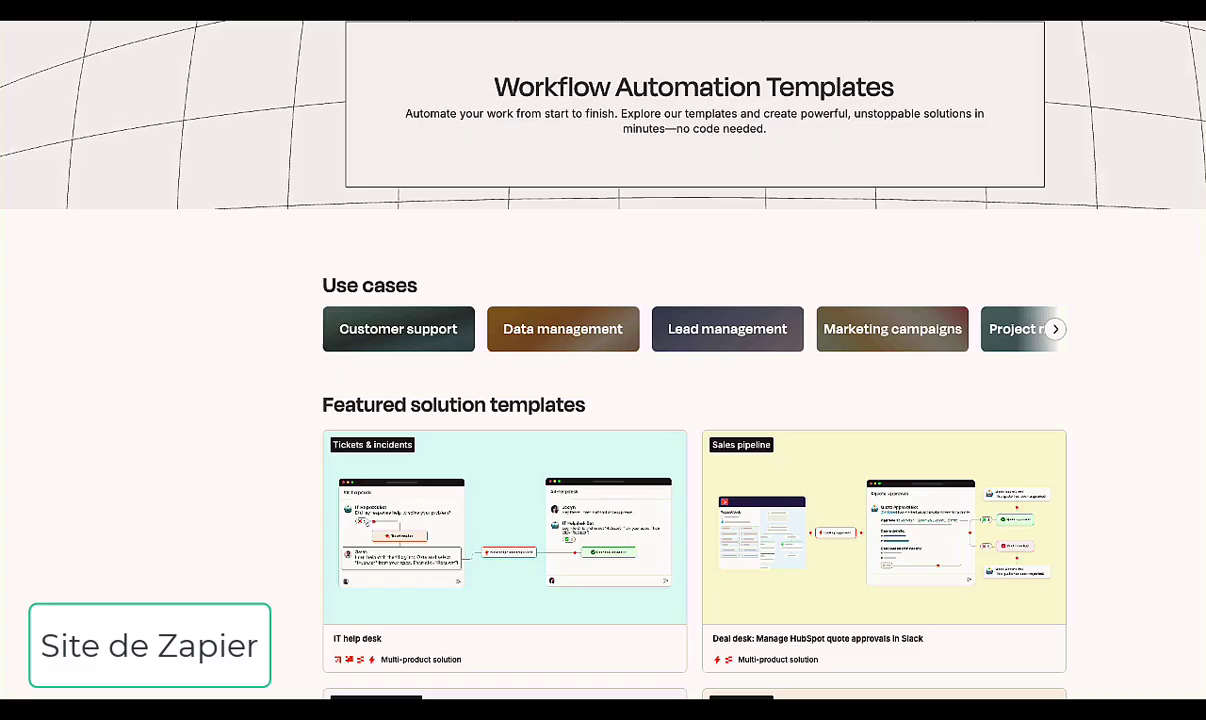
# Step: Browse the use cases and featured solution templates on Zapier's workflow automation page
pyautogui.scroll(-2, 600, 400)
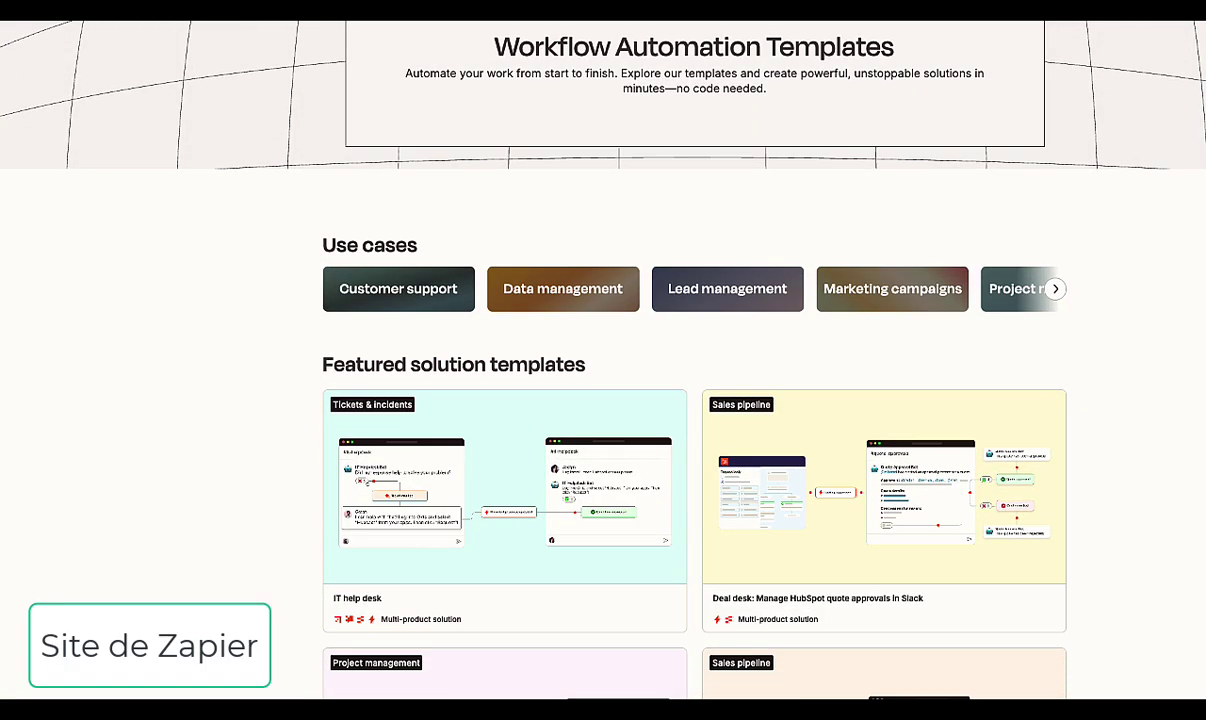
pyautogui.scroll(-2, 600, 400)
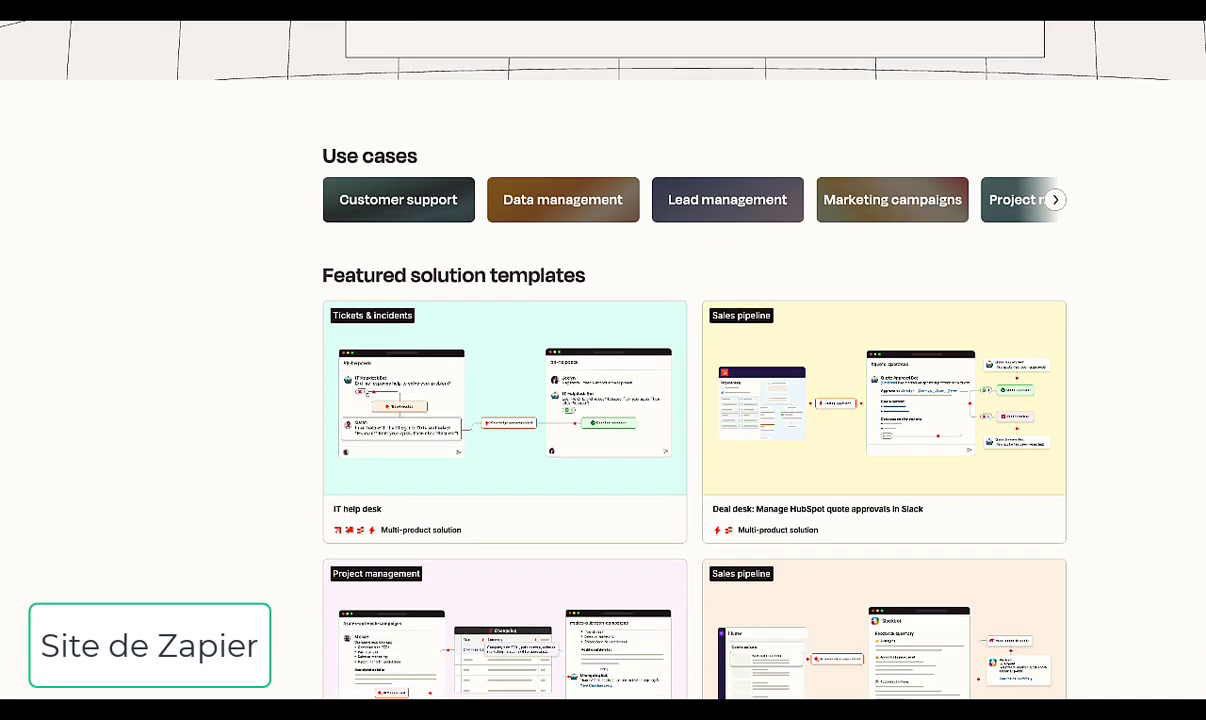
pyautogui.scroll(-2, 600, 400)
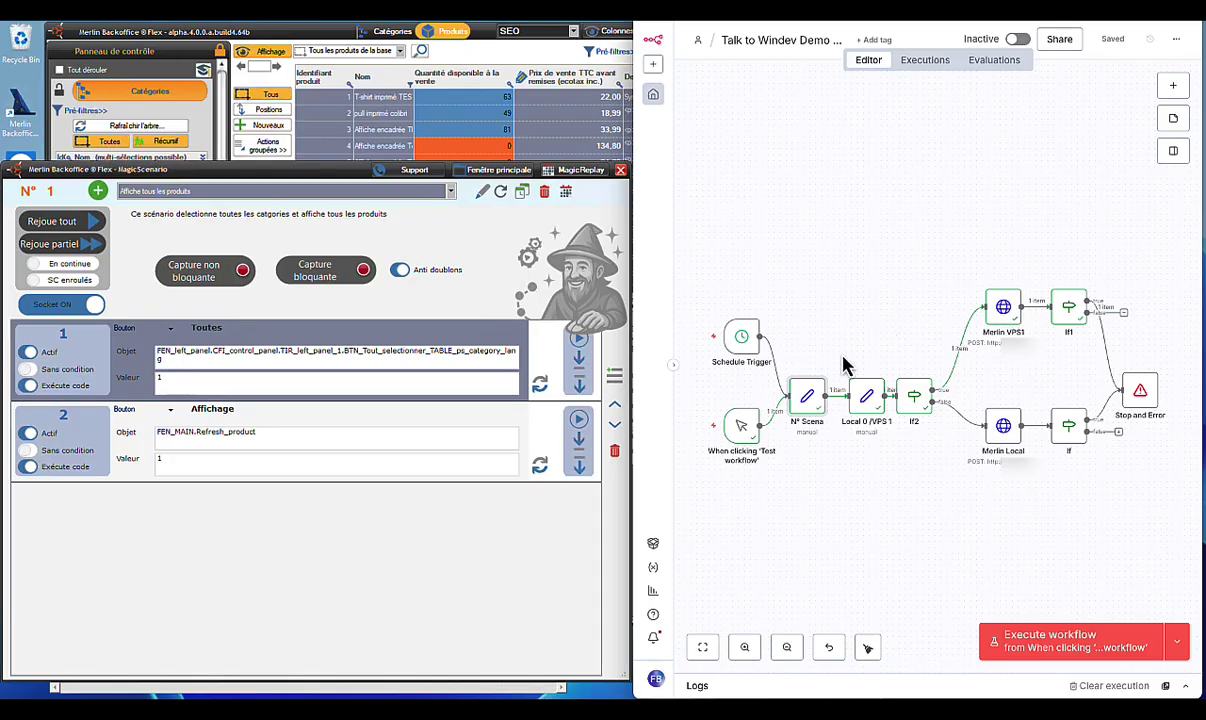
# Step: Inspect the ID Scénario field of the "N° Scena" node in n8n and return to the canvas
pyautogui.doubleClick(809, 404)
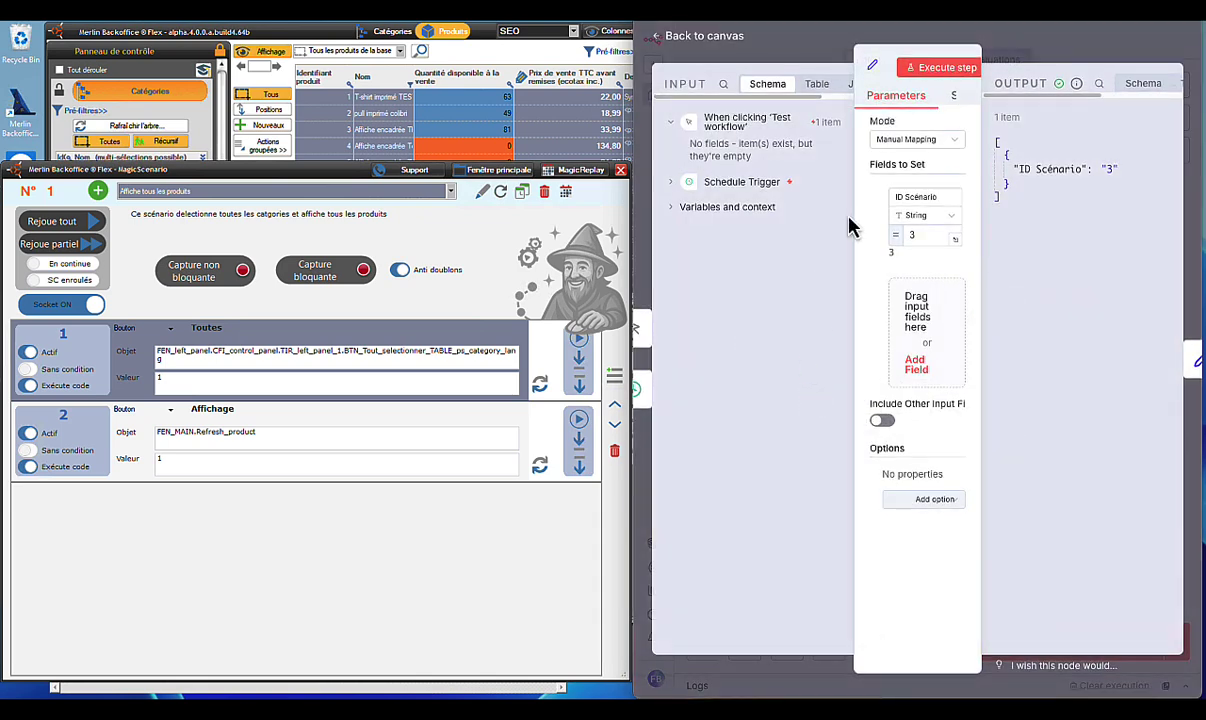
pyautogui.click(925, 237)
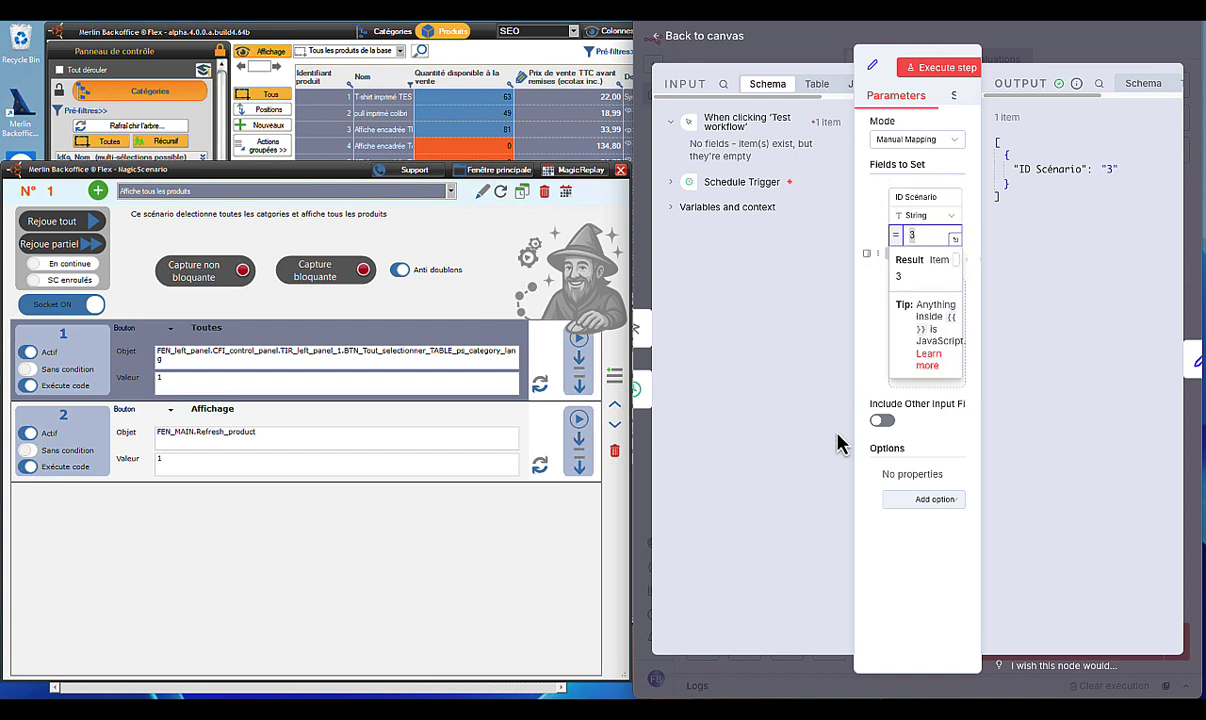
pyautogui.click(690, 40)
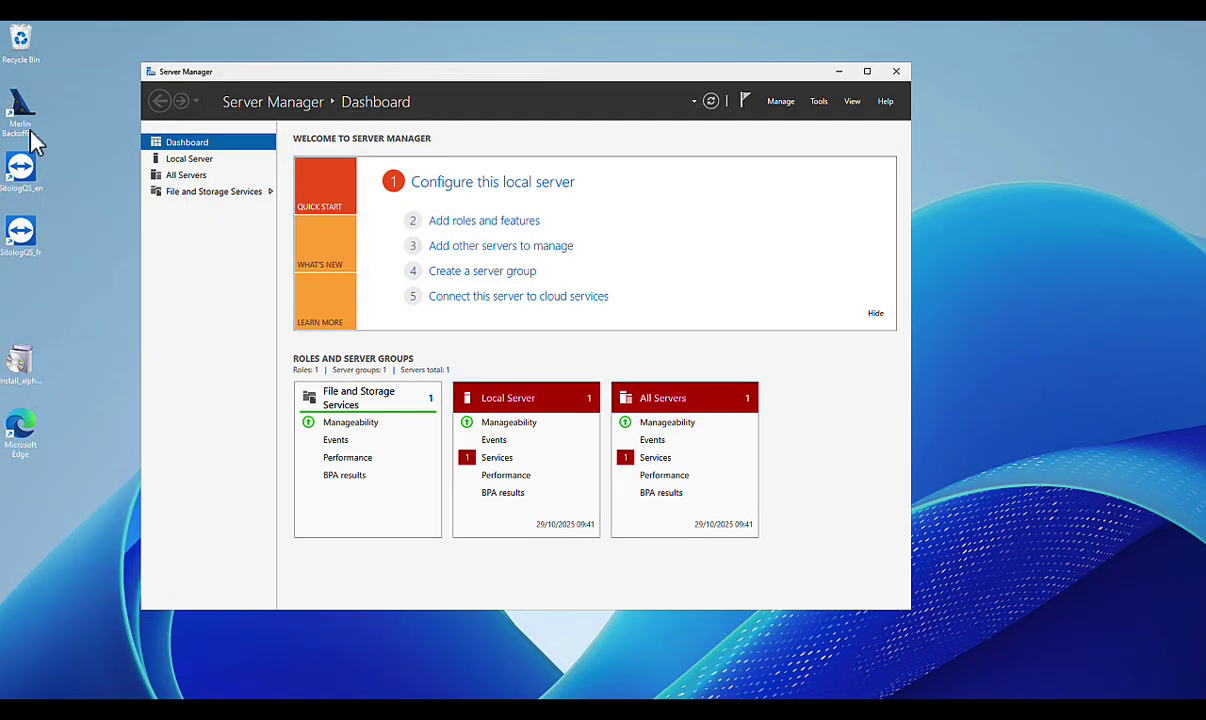
# Step: Start Merlin Backoffice on the VPS1 OVH remote desktop and dismiss its welcome message
pyautogui.click(1, 112)
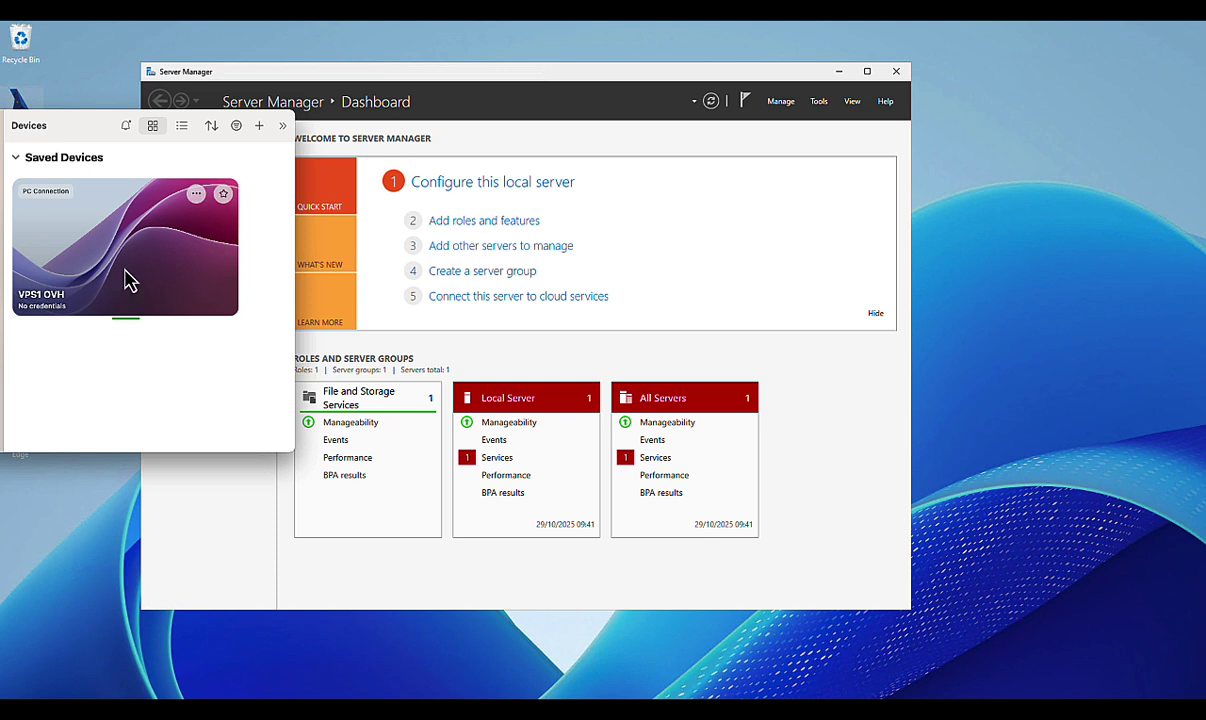
pyautogui.click(240, 22)
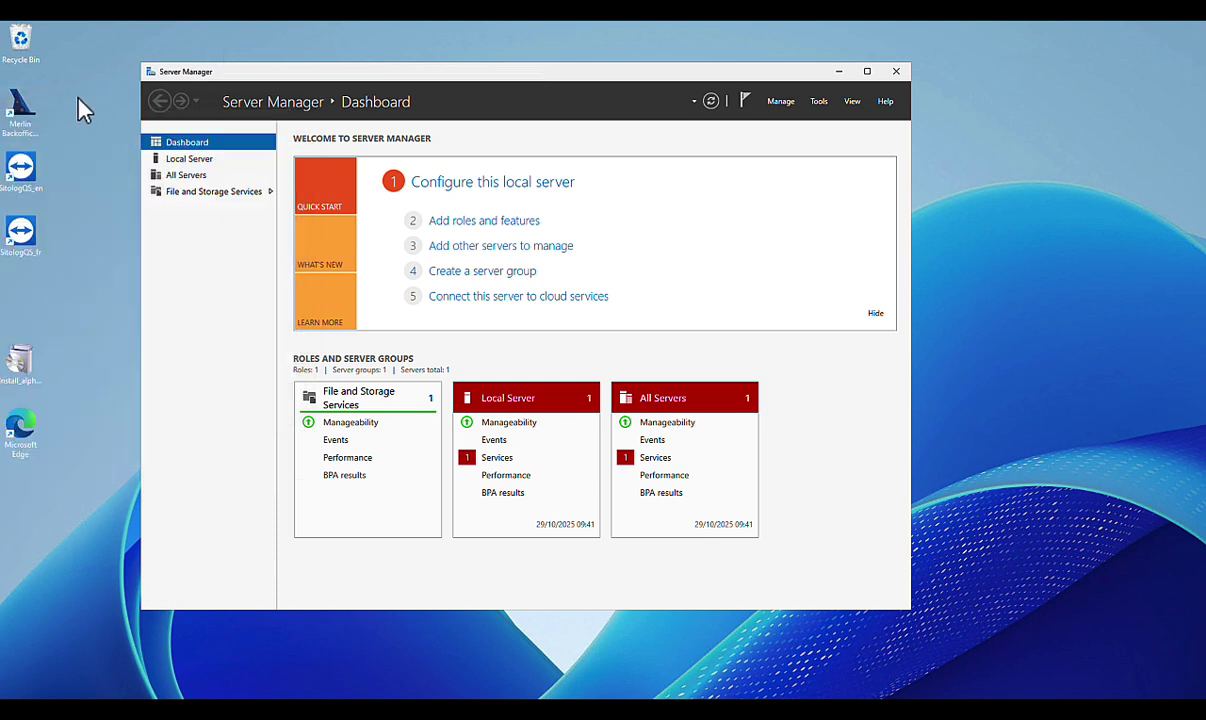
pyautogui.click(28, 118)
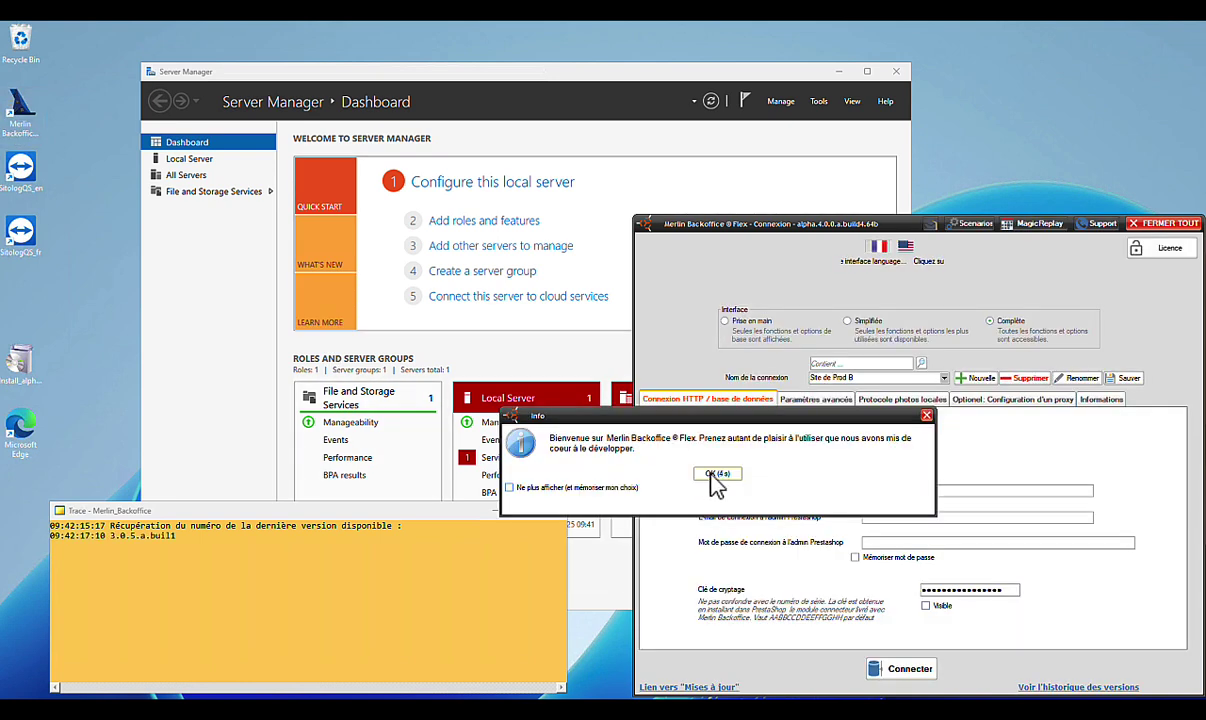
pyautogui.click(717, 478)
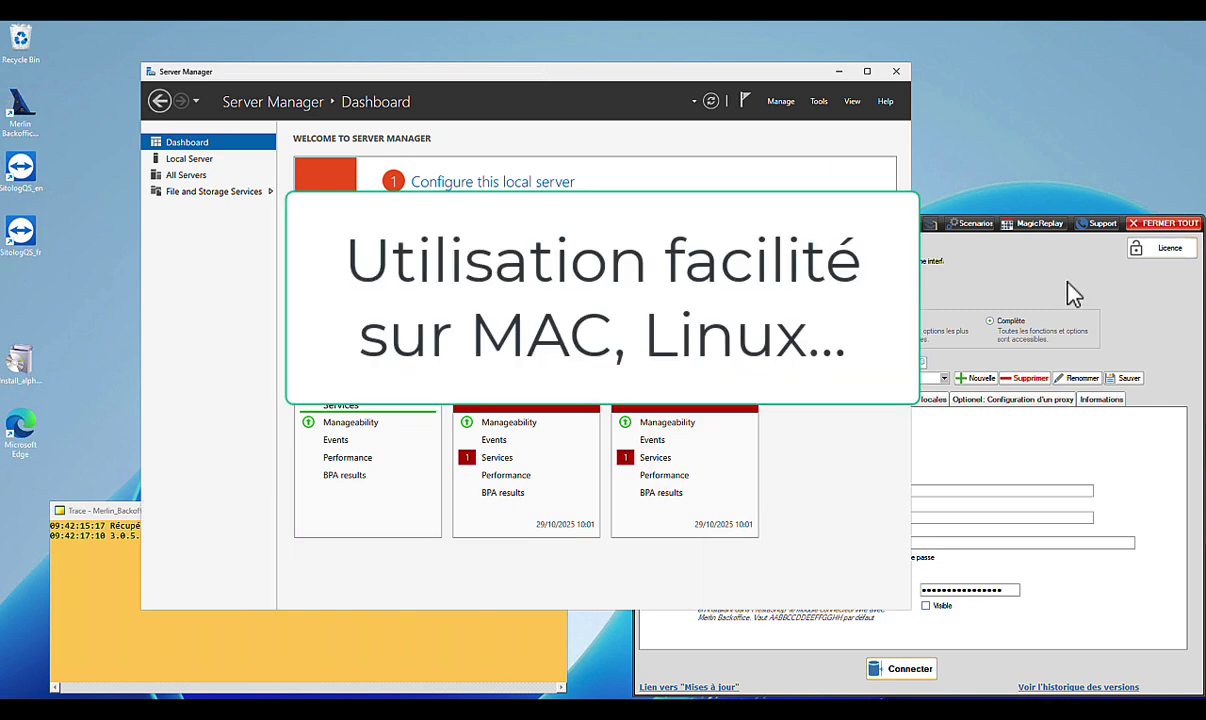
# Step: Bring the Merlin Backoffice connection window forward and open the MagicScenario and MagicReplay windows from it
pyautogui.click(1073, 293)
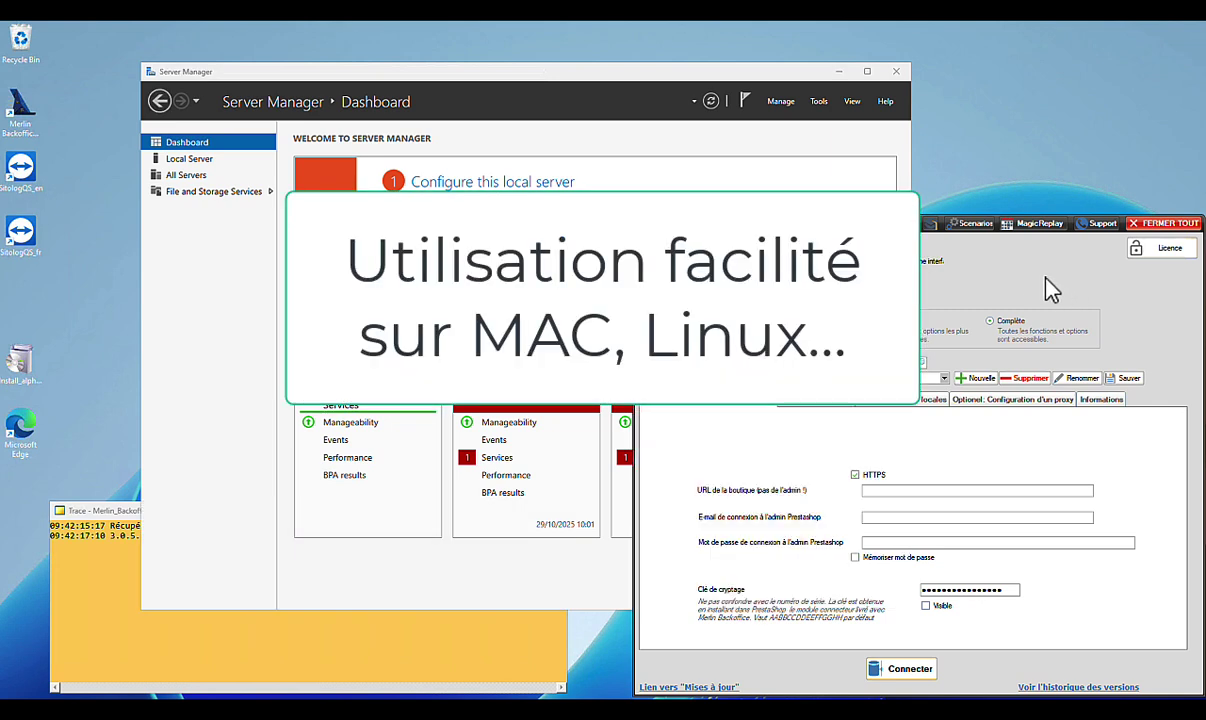
pyautogui.click(975, 225)
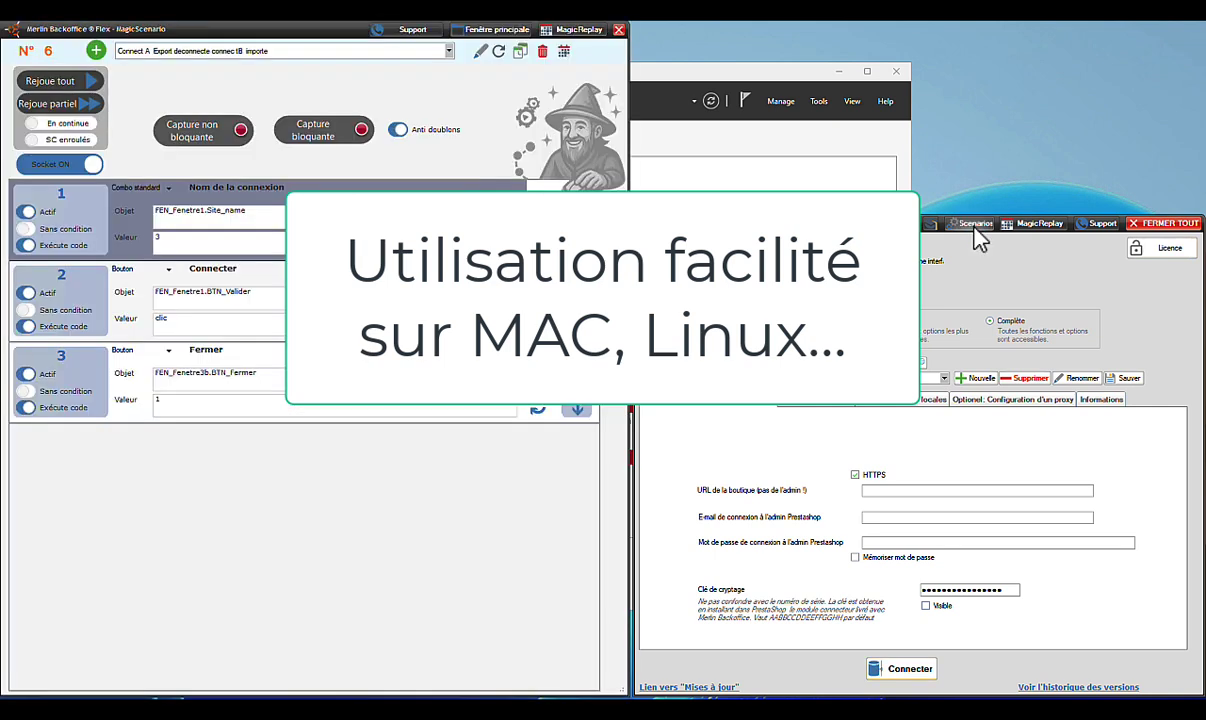
pyautogui.click(1040, 226)
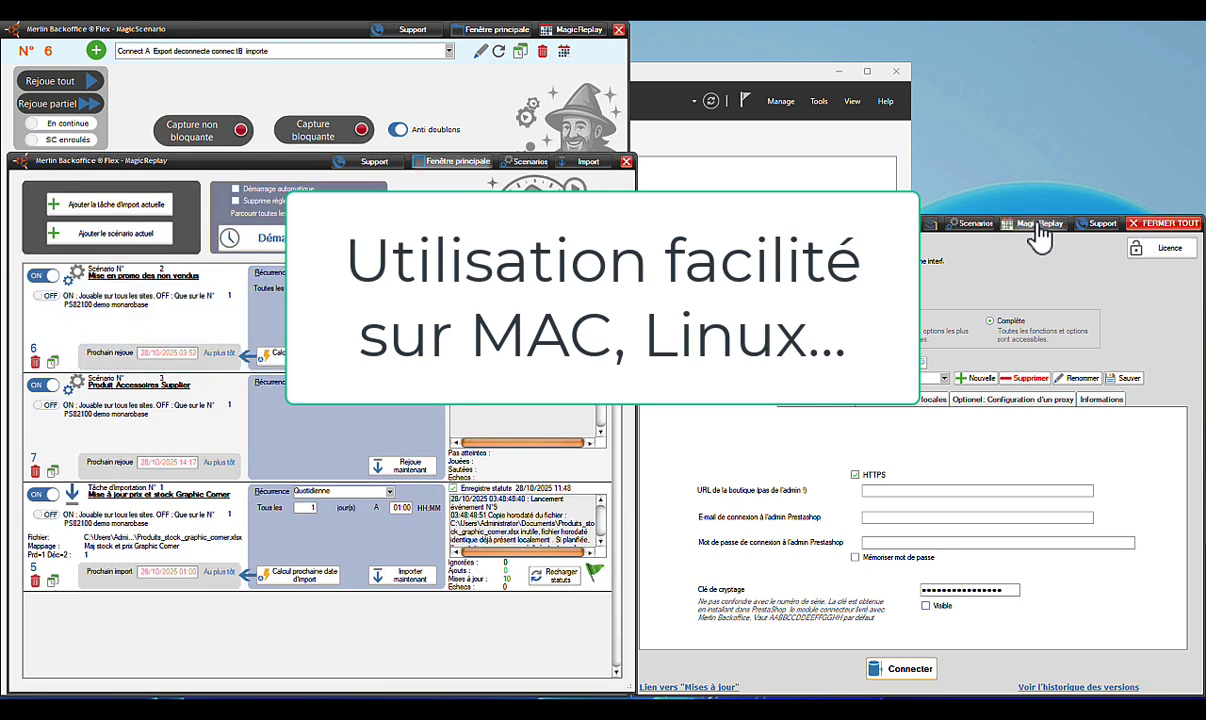
# Step: Move MagicReplay beside MagicScenario and load the "Produit Accessoires Supplier" scenario from its scheduled task
pyautogui.moveTo(278, 172); pyautogui.dragTo(840, 170)
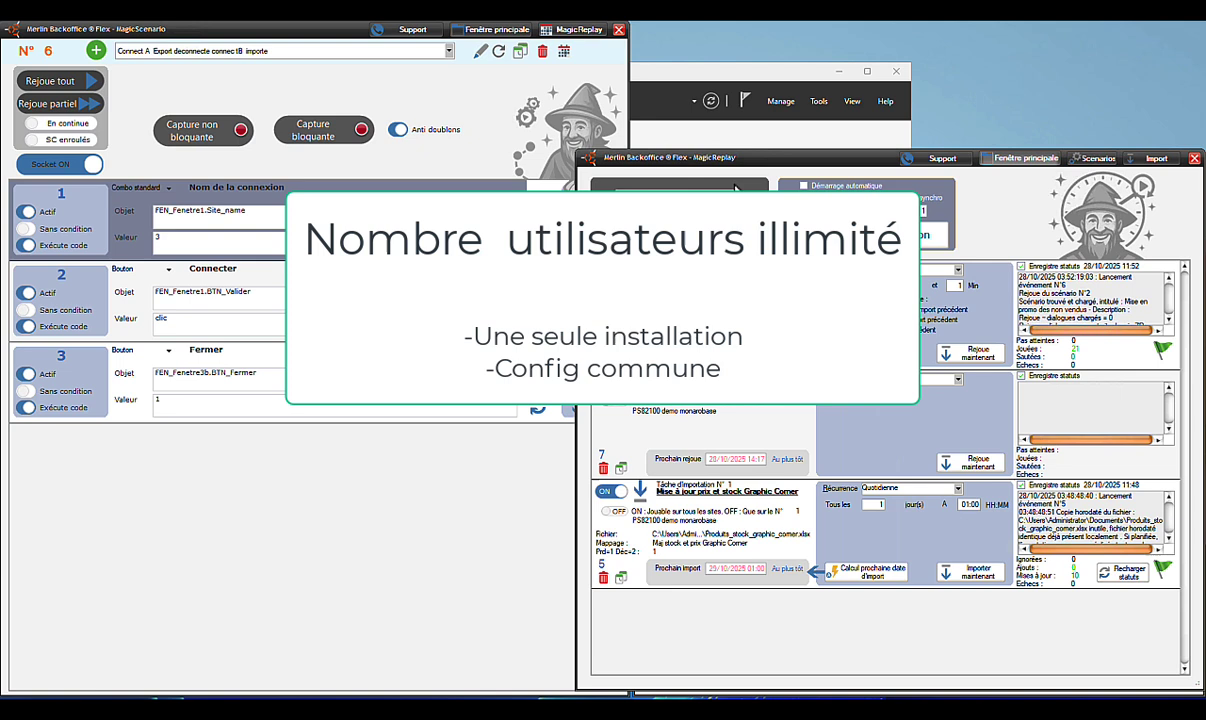
pyautogui.click(652, 432)
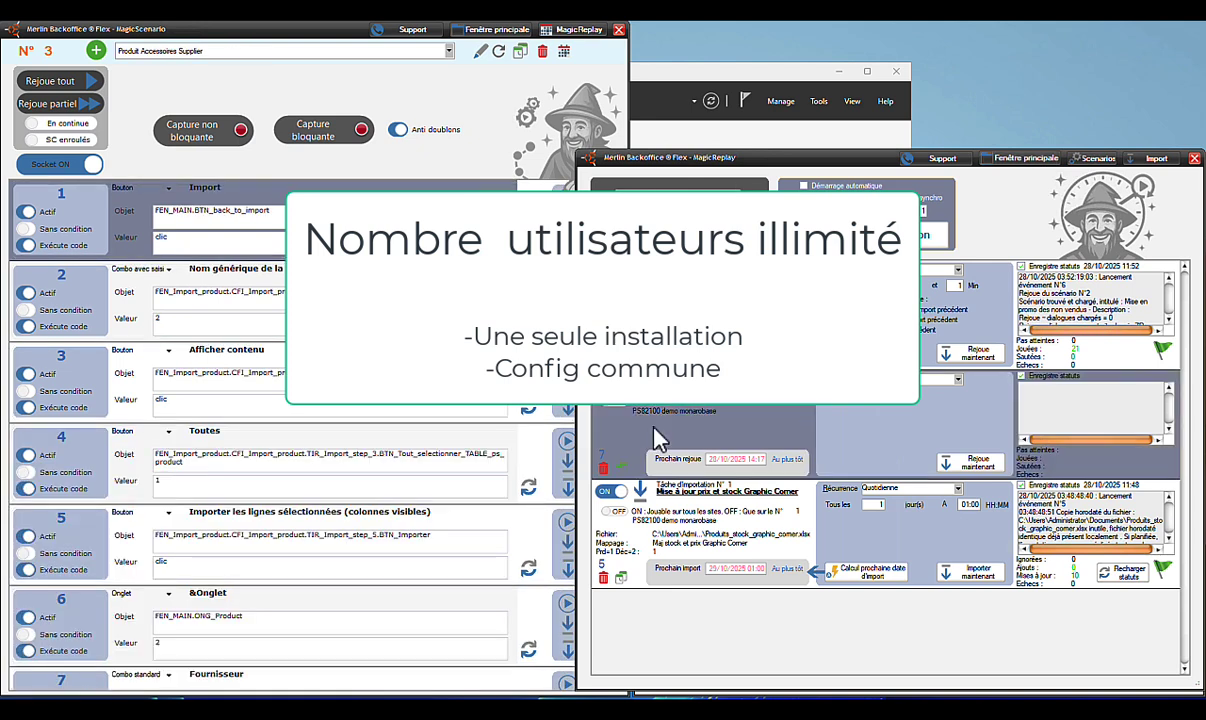
pyautogui.click(436, 97)
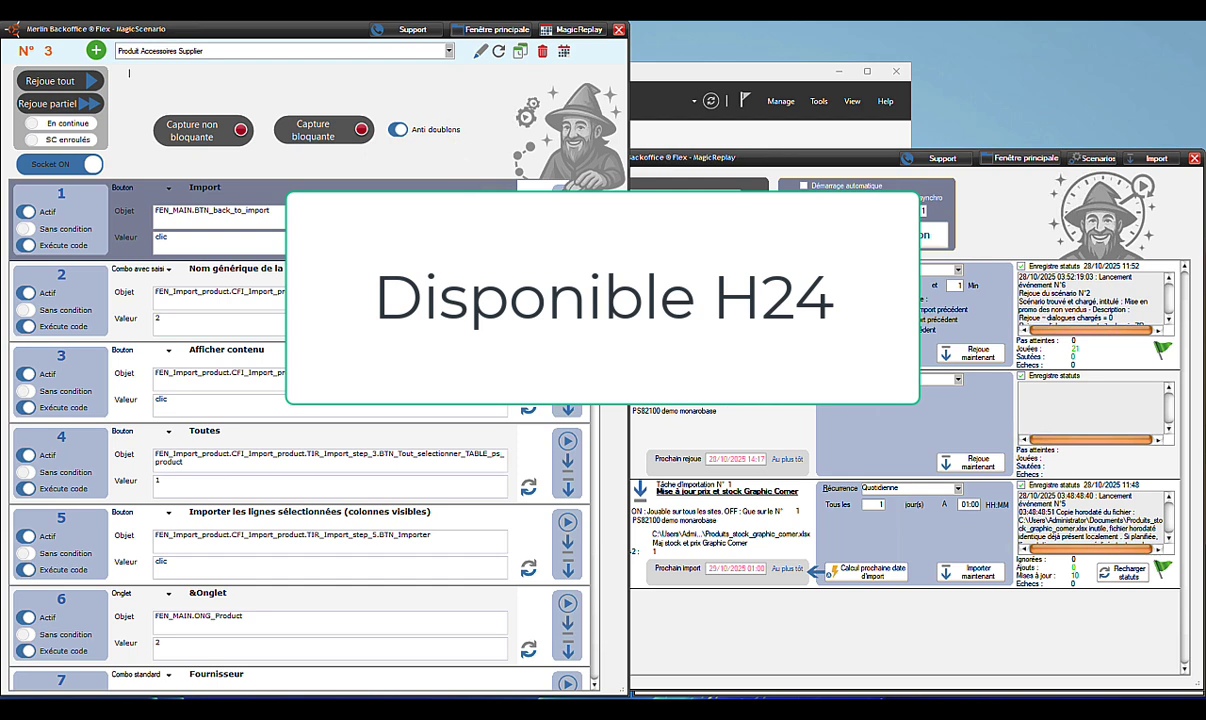
# Step: Review the scenario's lines and open the sub-scenario "SS scena select all product" from line 8
pyautogui.scroll(-5, 400, 340)
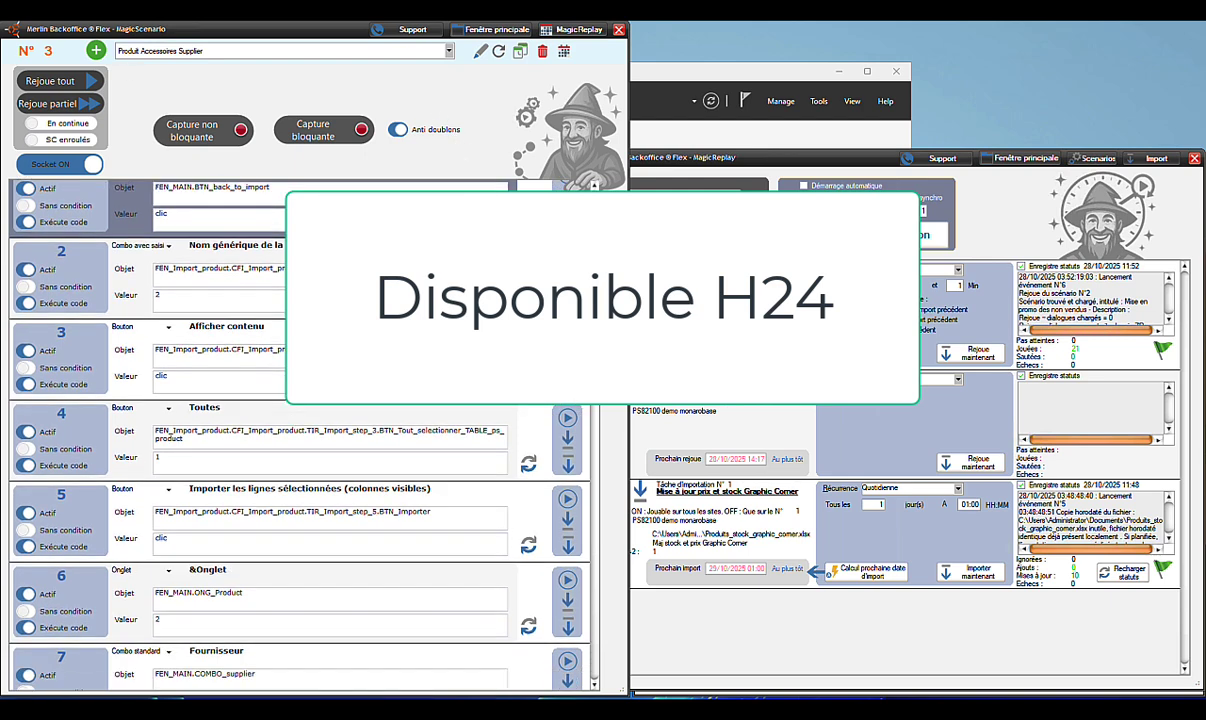
pyautogui.scroll(-2, 300, 420)
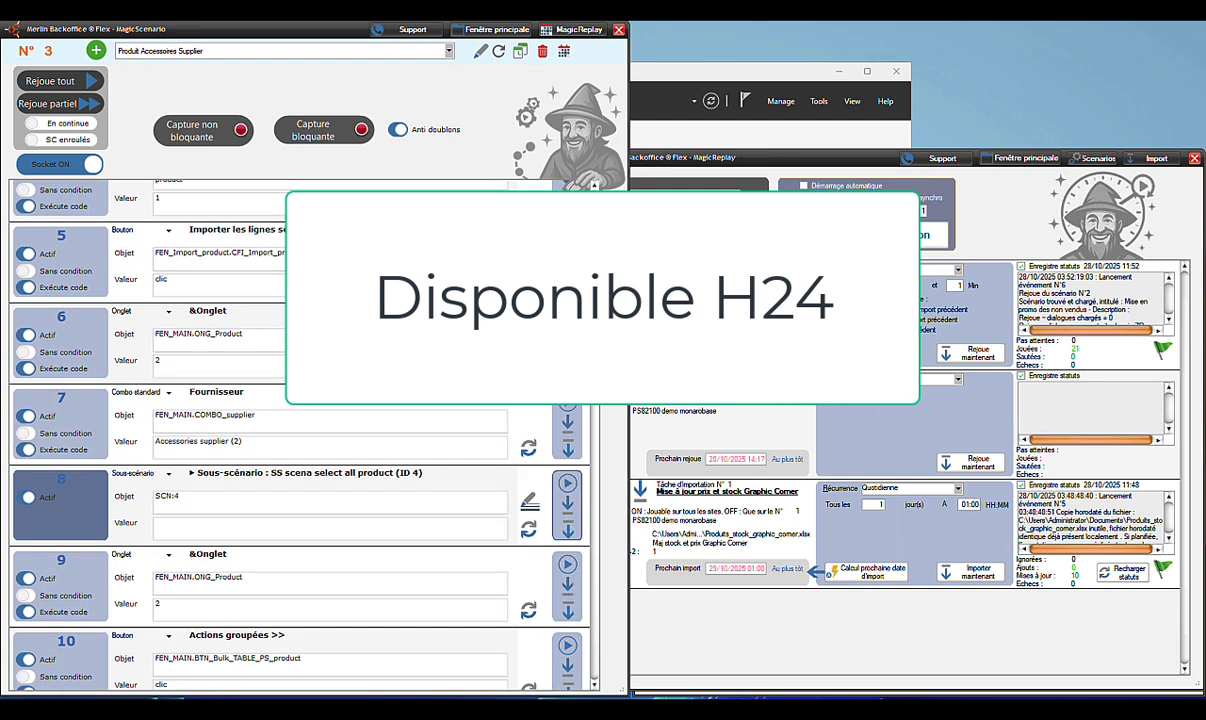
pyautogui.scroll(-1, 400, 340)
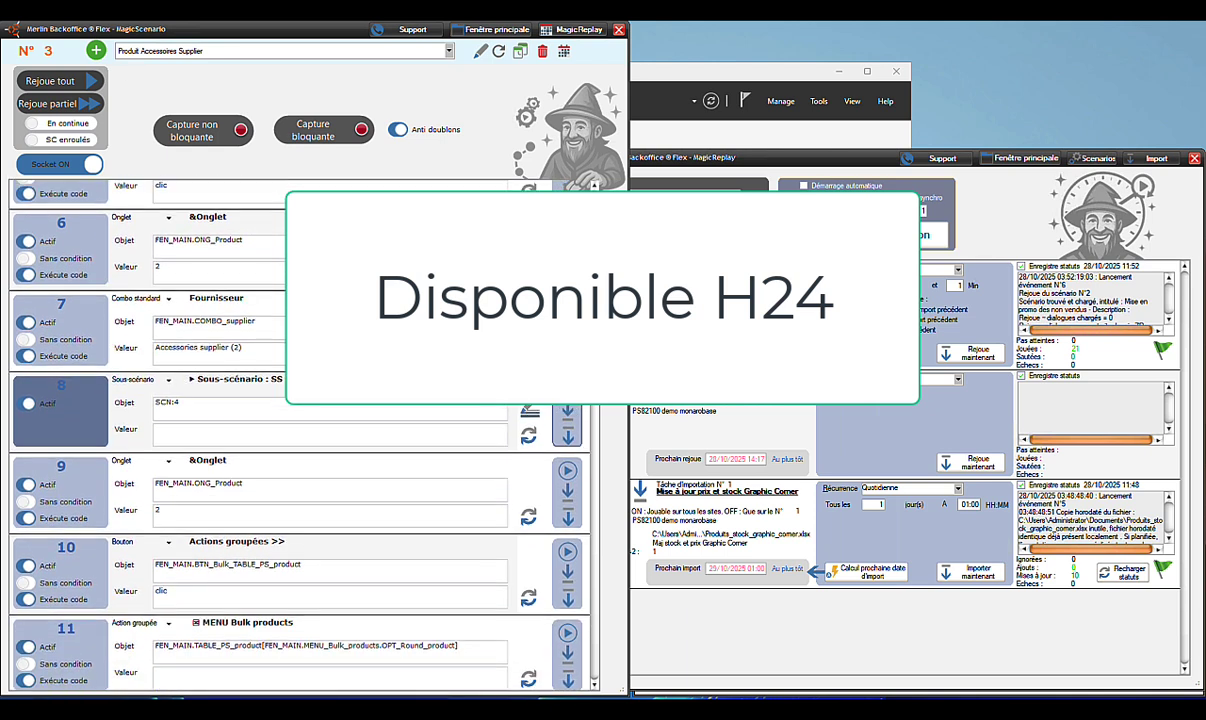
pyautogui.click(62, 418)
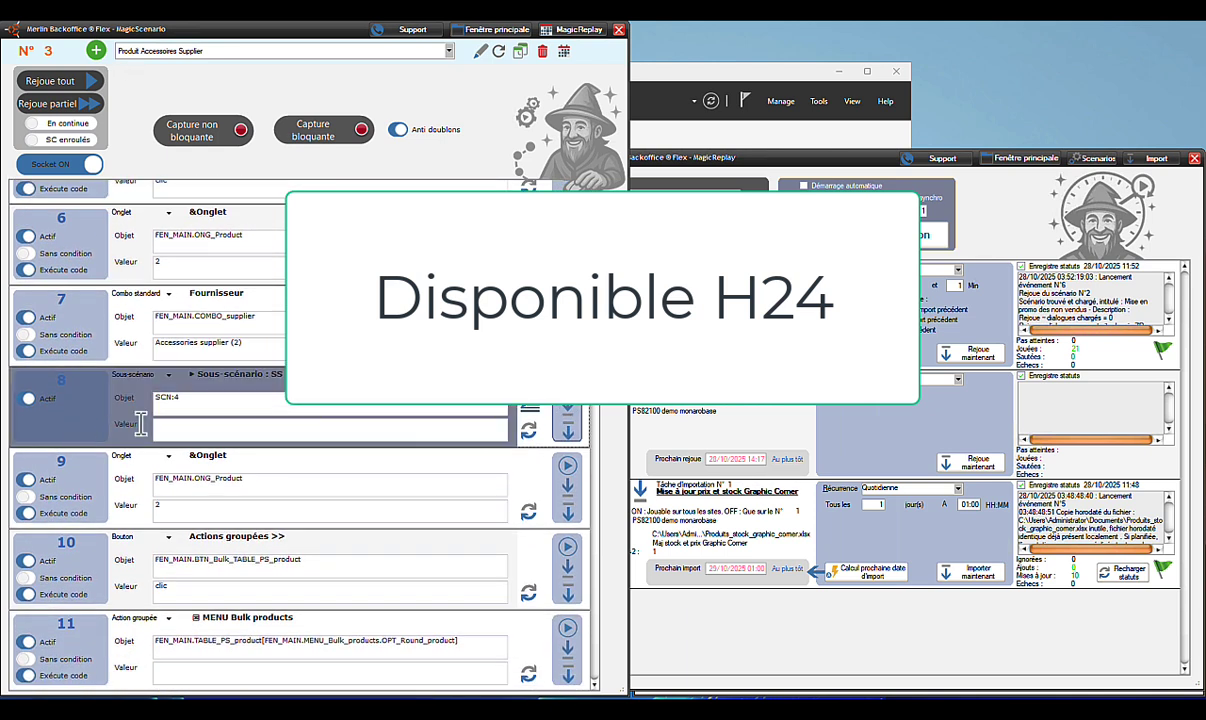
pyautogui.click(530, 415)
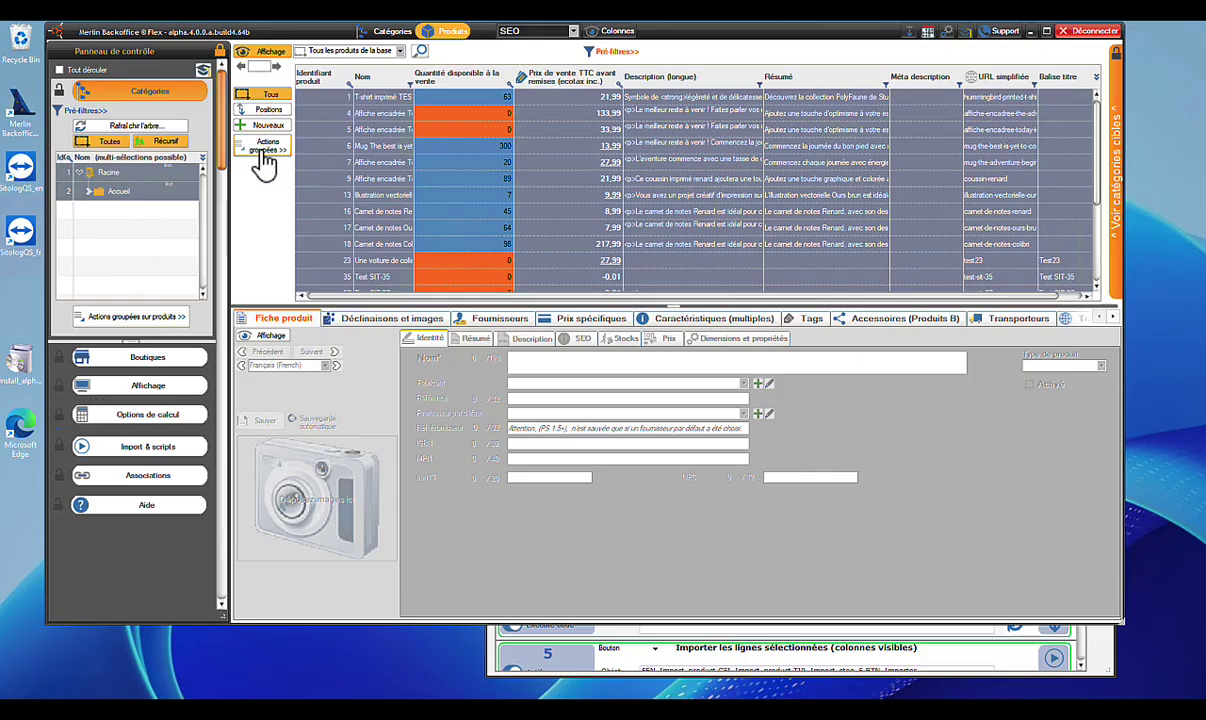
# Step: Open the label generator for the selected products and view the columns available to fill the Nom zone
pyautogui.click(265, 152)
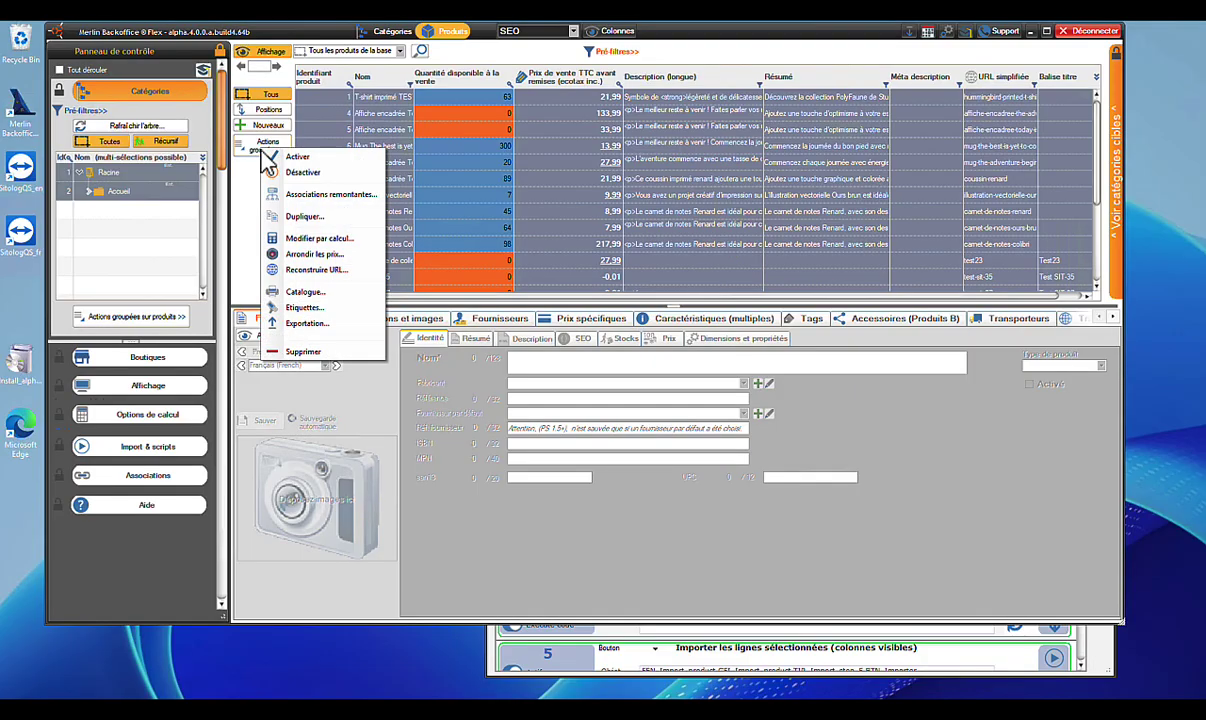
pyautogui.click(314, 309)
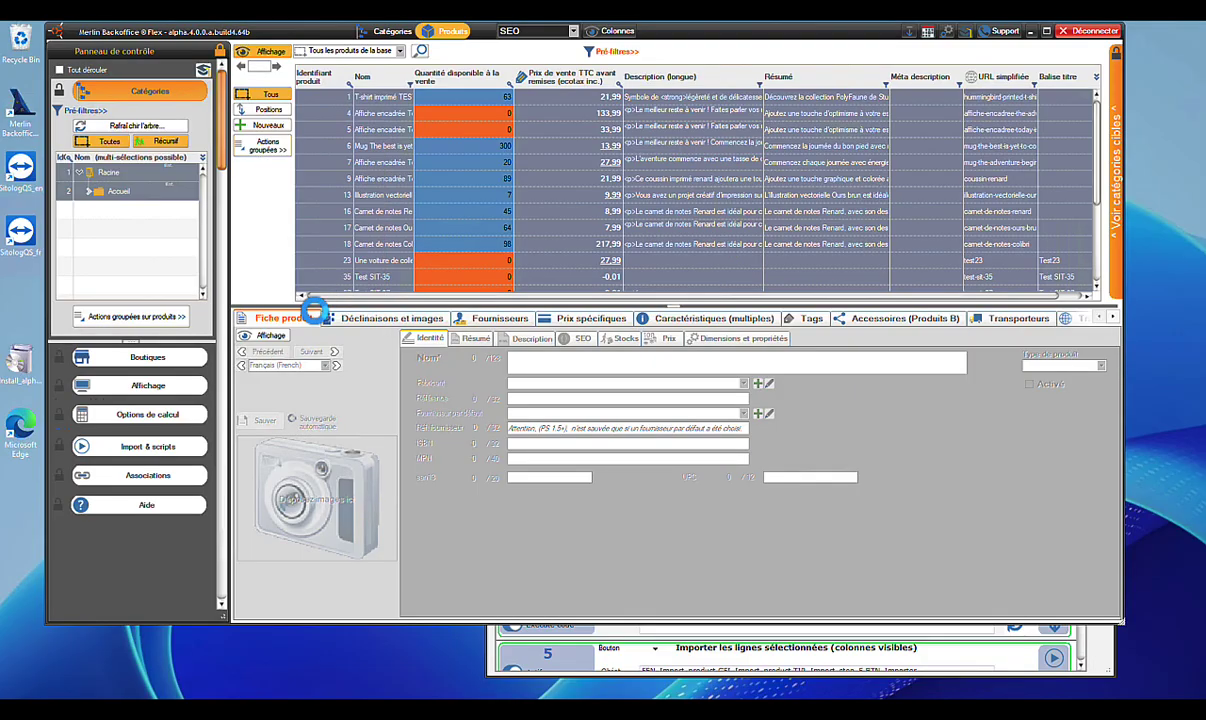
pyautogui.click(753, 468)
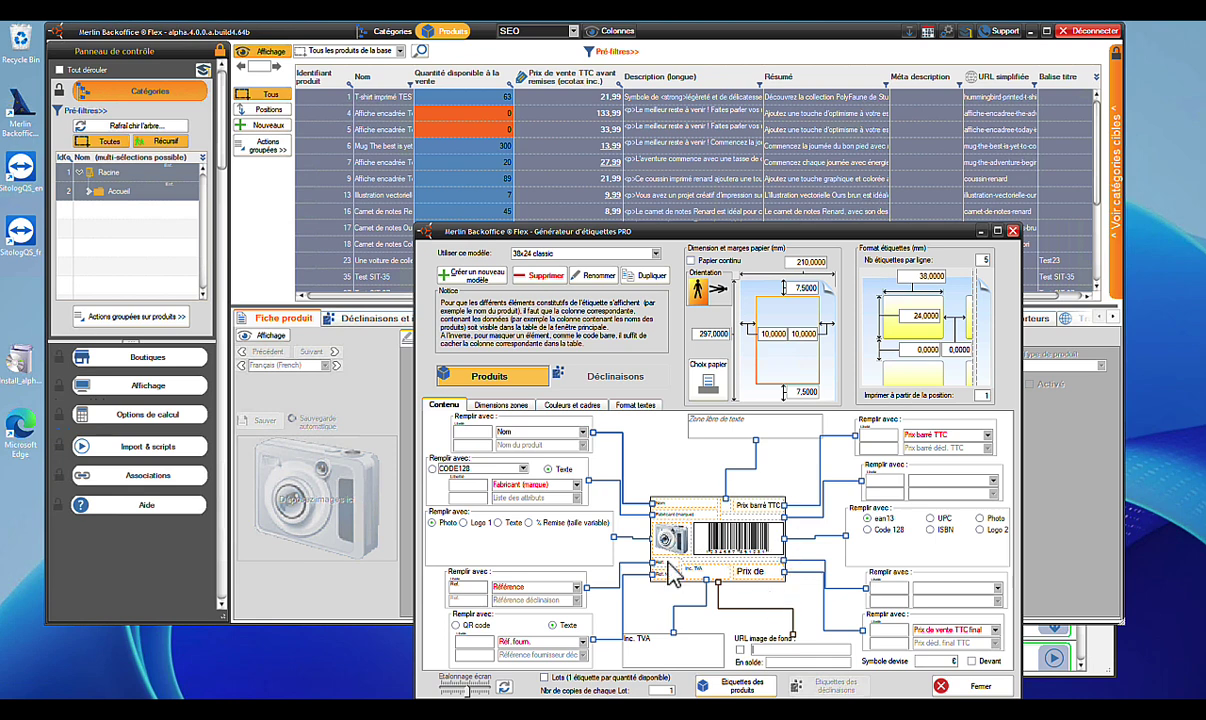
pyautogui.click(583, 433)
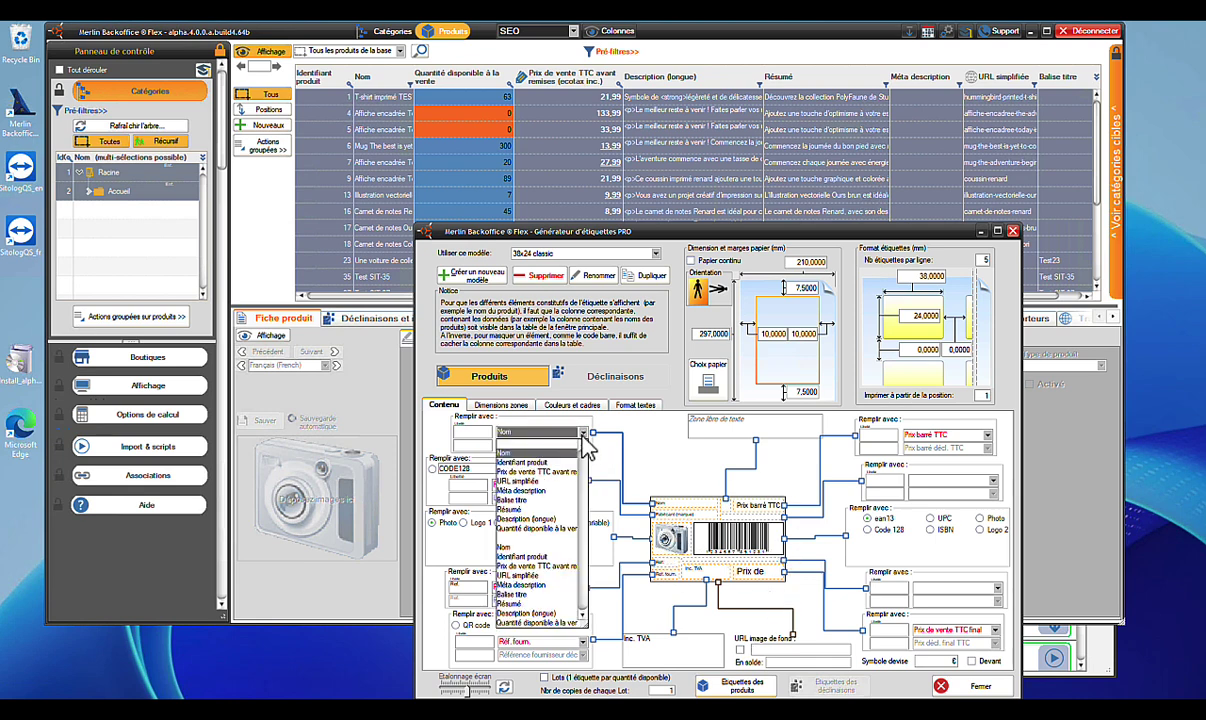
pyautogui.click(587, 447)
# Step: In the label's zone dimensions, move the 70% horizontal divider below the photo slightly upward
pyautogui.click(501, 404)
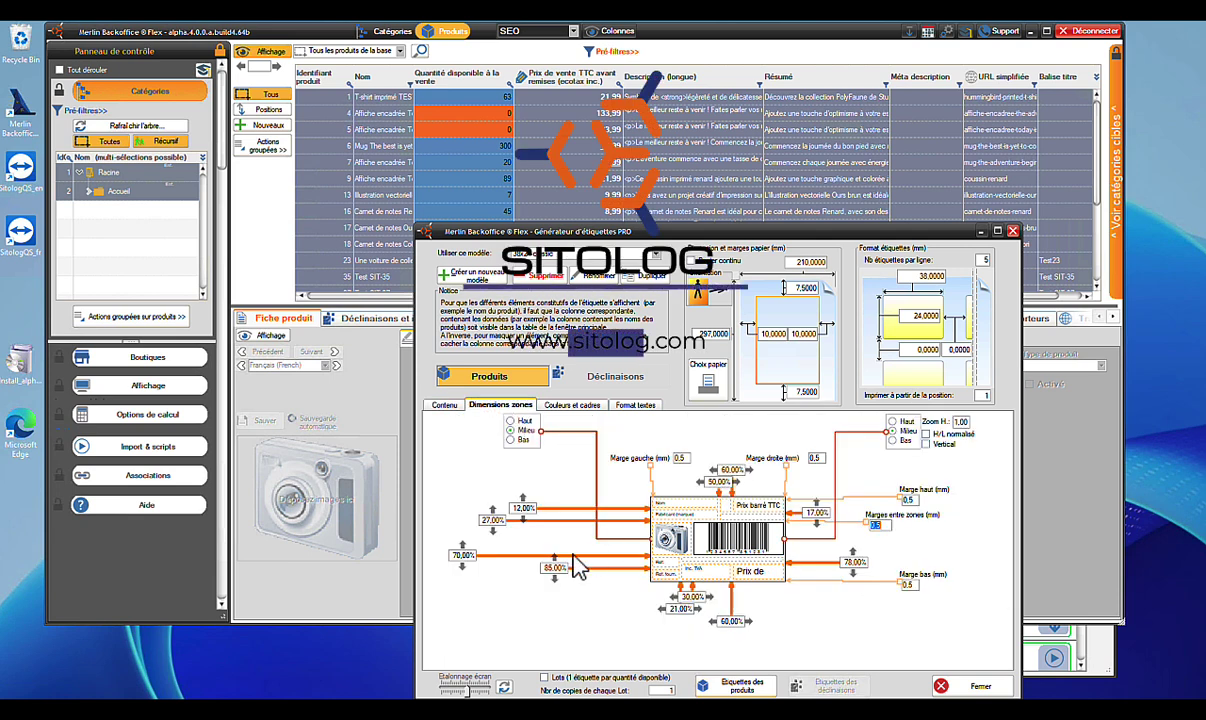
pyautogui.click(466, 548)
pyautogui.moveTo(467, 545); pyautogui.dragTo(467, 547)
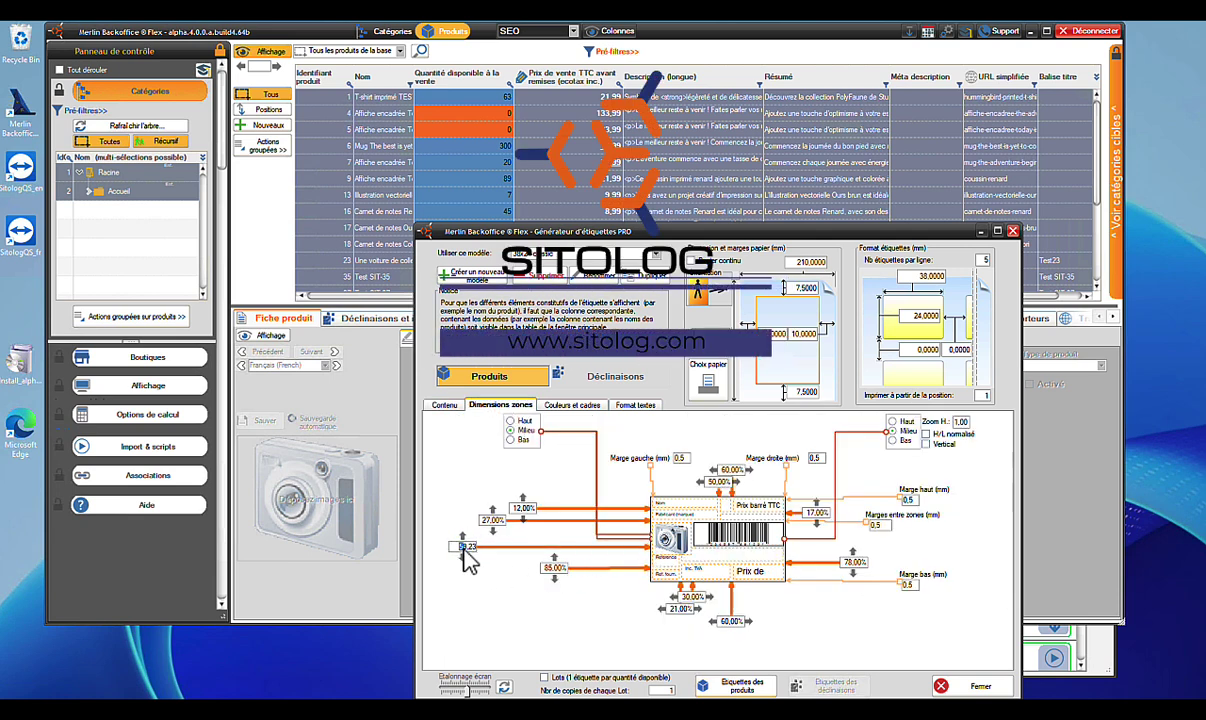